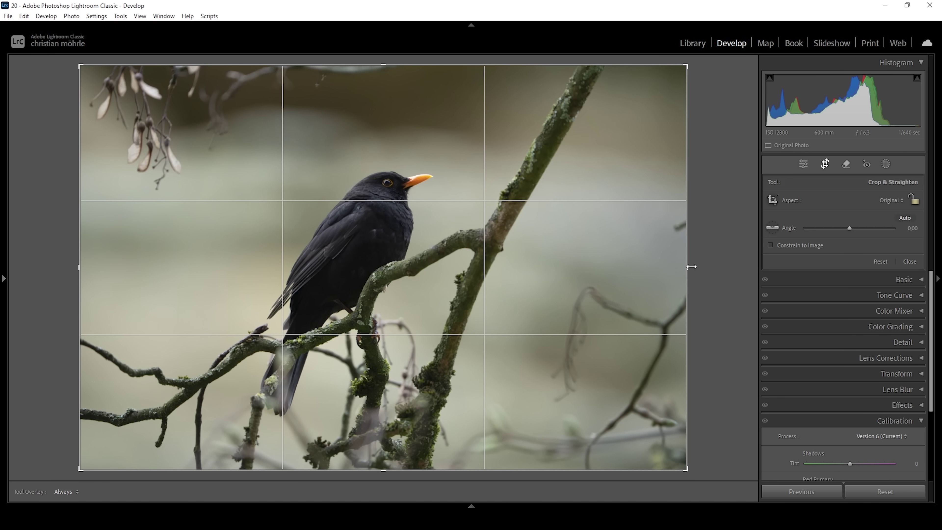
# Step: Crop the photo to a narrow portrait frame around the blackbird, cutting away both sides
pyautogui.moveTo(691, 267); pyautogui.dragTo(534, 269)
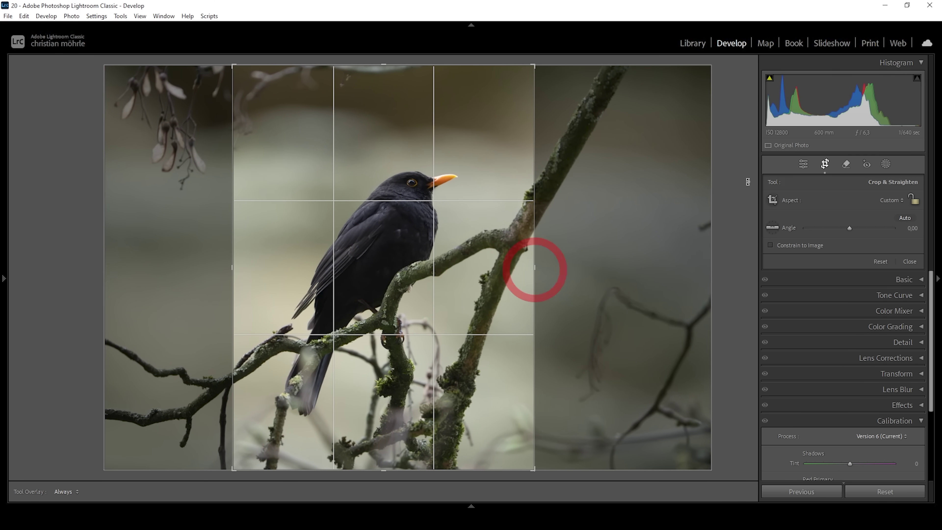
pyautogui.click(800, 166)
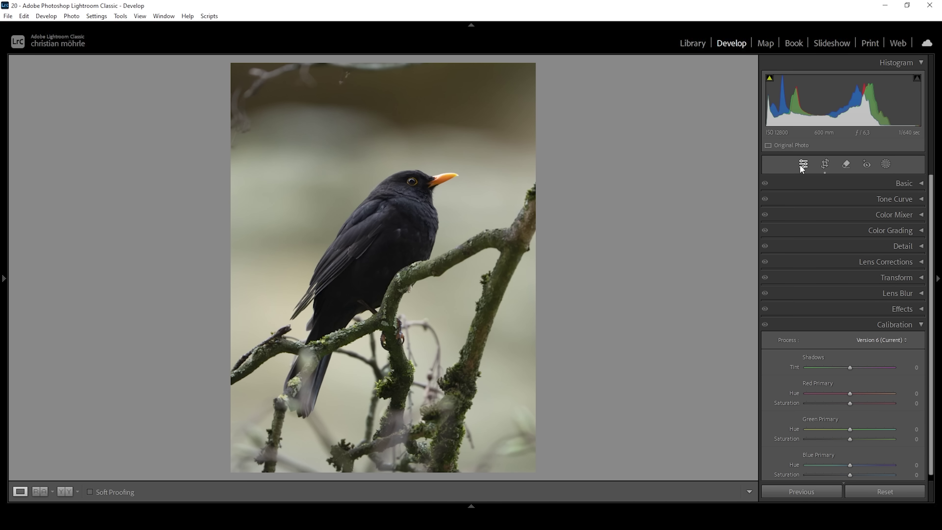
# Step: Set the photo's white balance temperature to 5300 in the basic adjustments
pyautogui.click(917, 184)
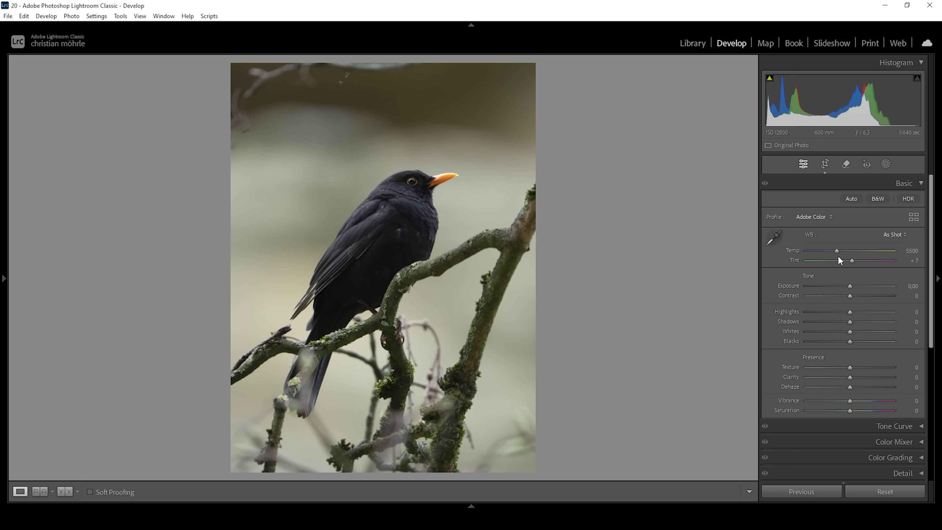
pyautogui.click(837, 251)
pyautogui.moveTo(835, 251); pyautogui.dragTo(833, 251)
# Step: Set Highlights to -100, Whites to -96, Shadows to +29 and Blacks to +18
pyautogui.moveTo(851, 313); pyautogui.dragTo(588, 311)
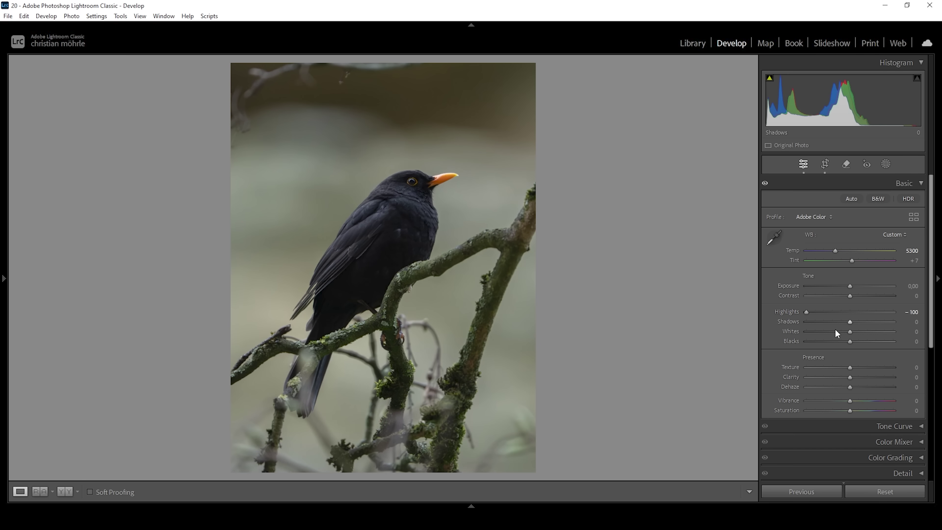
pyautogui.moveTo(850, 331); pyautogui.dragTo(811, 333)
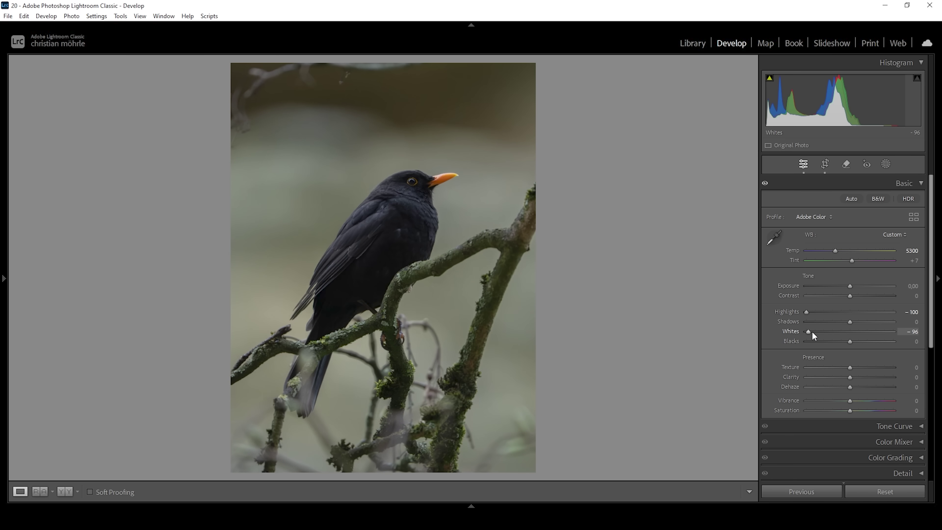
pyautogui.moveTo(858, 321); pyautogui.dragTo(862, 321)
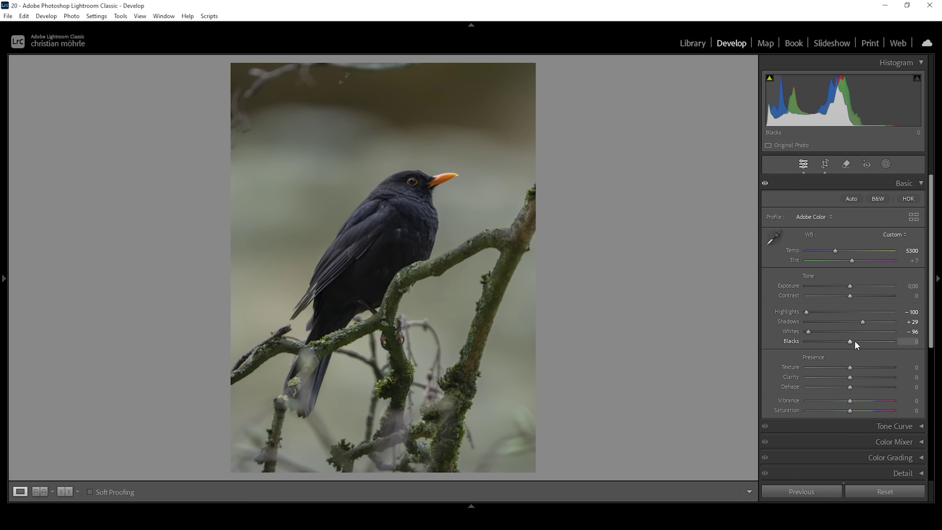
pyautogui.moveTo(856, 342); pyautogui.dragTo(858, 342)
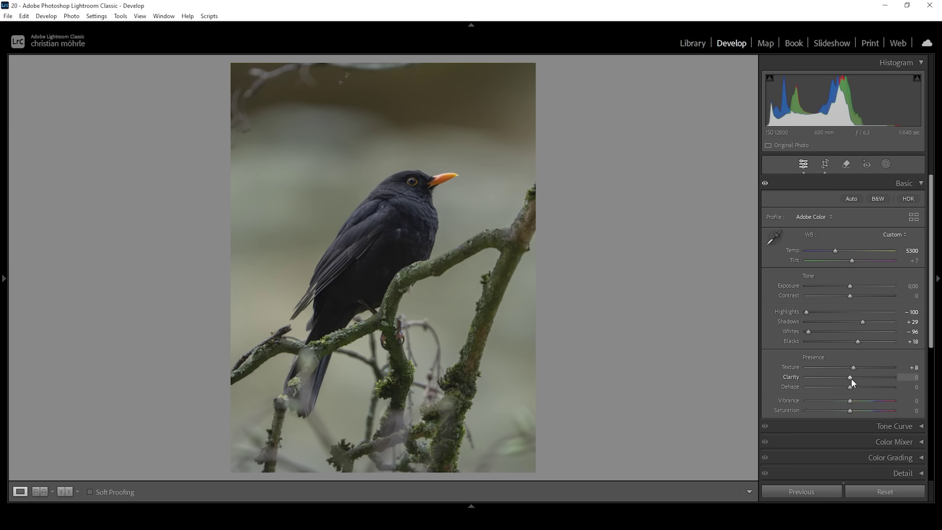
# Step: Set Texture to +8, Clarity to +4 and Dehaze to -7, and compare the edit with the original side by side
pyautogui.moveTo(852, 378); pyautogui.dragTo(848, 387)
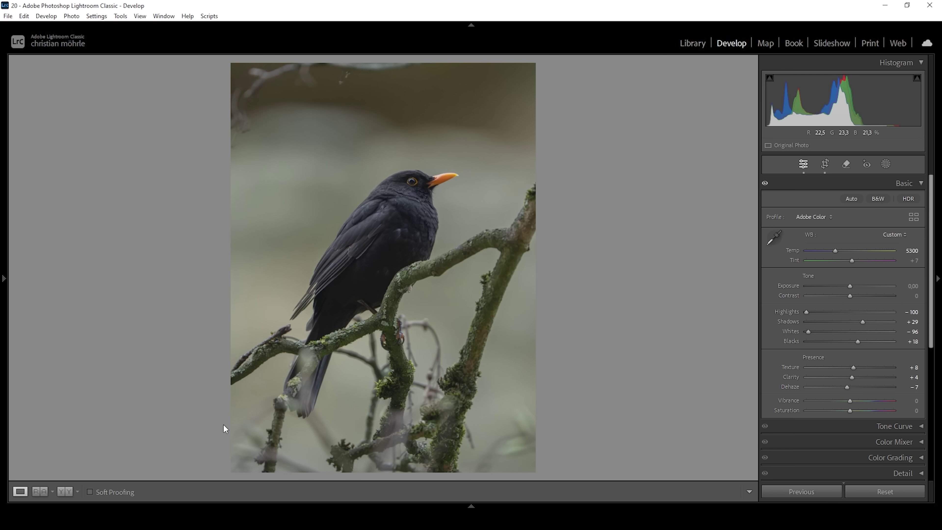
pyautogui.click(60, 491)
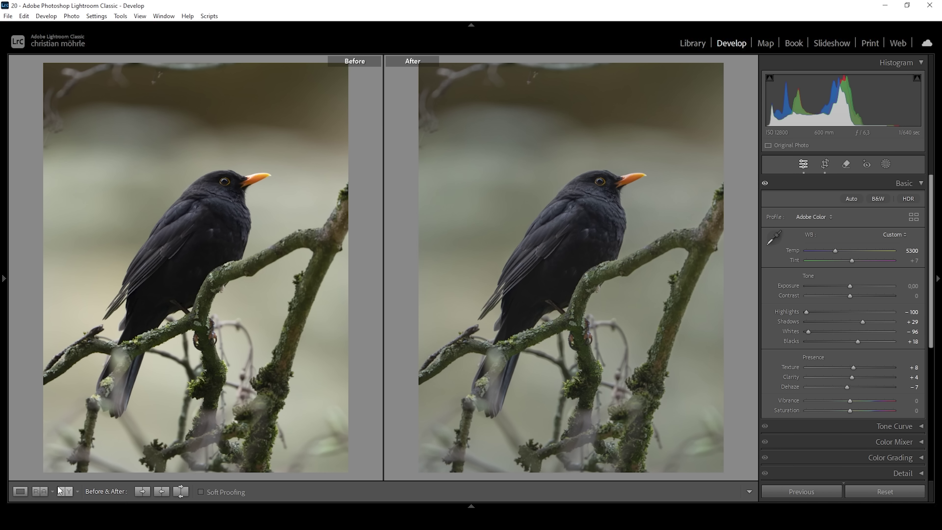
pyautogui.click(20, 495)
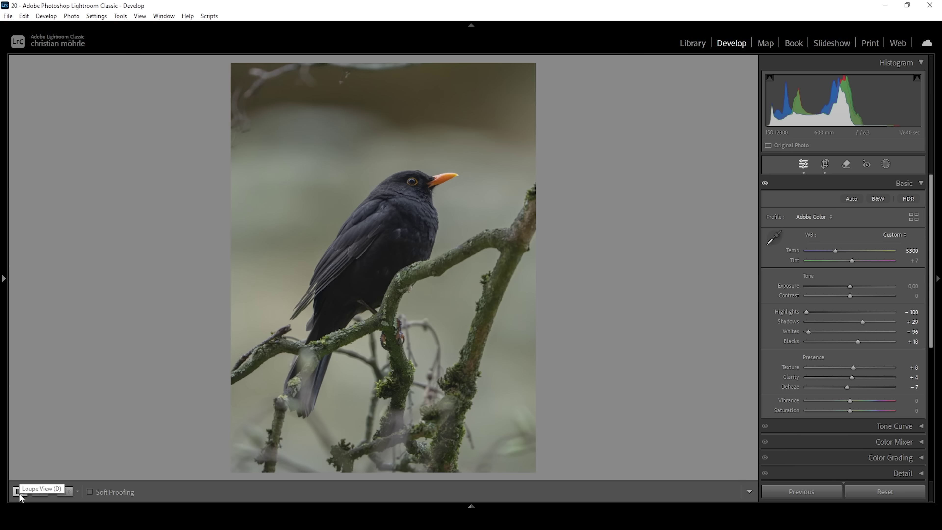
# Step: Add a linear gradient mask fading upward from the lower part of the photo and subtract the subject from it
pyautogui.click(886, 164)
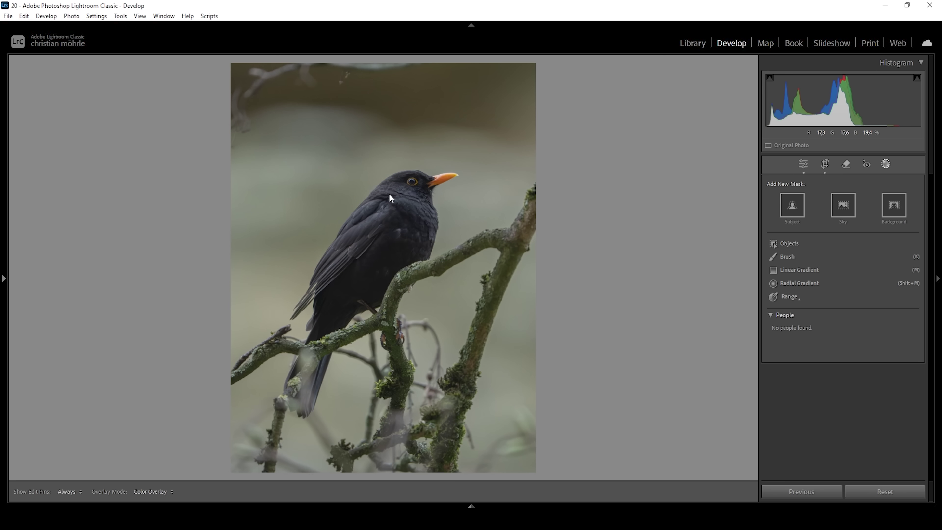
pyautogui.click(793, 273)
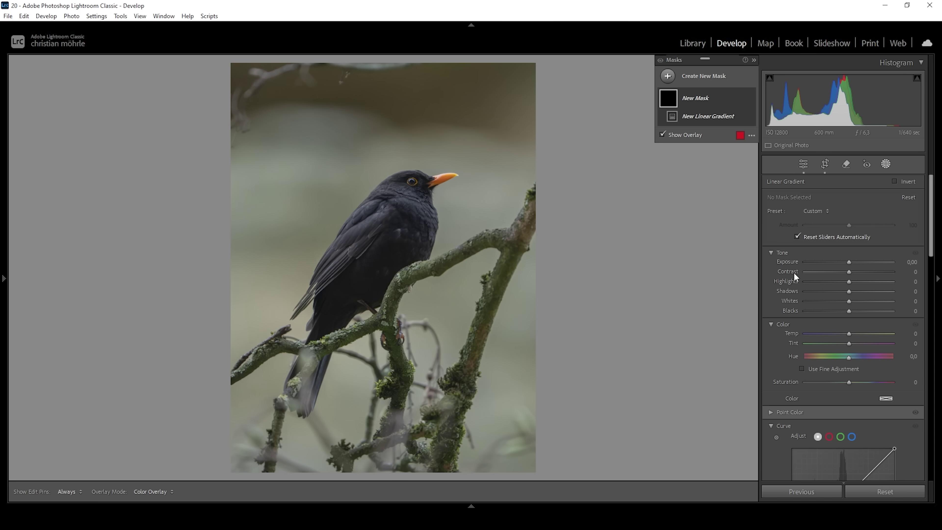
pyautogui.moveTo(425, 387); pyautogui.dragTo(382, 191)
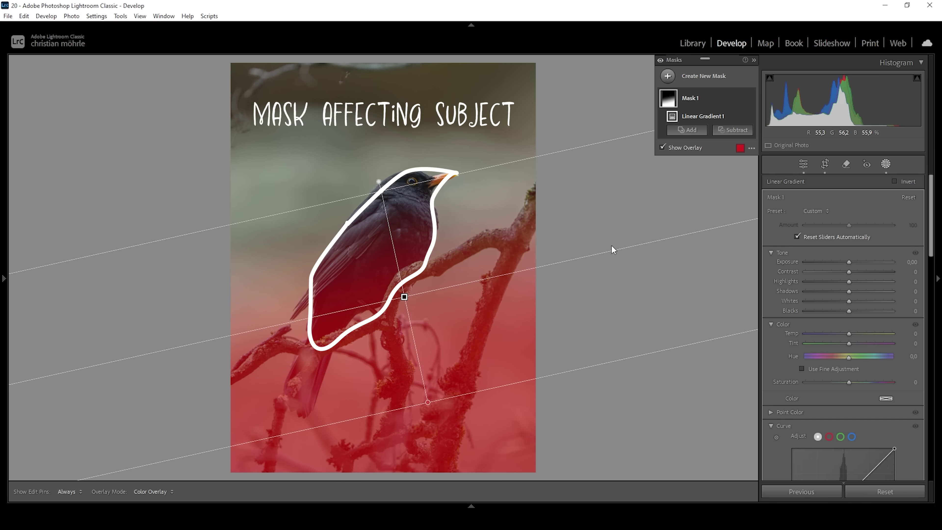
pyautogui.click(736, 130)
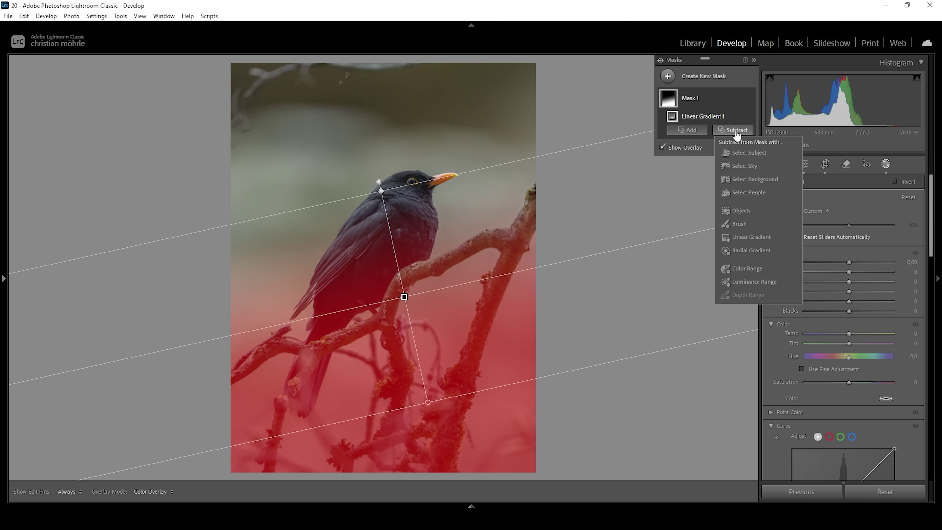
pyautogui.click(751, 154)
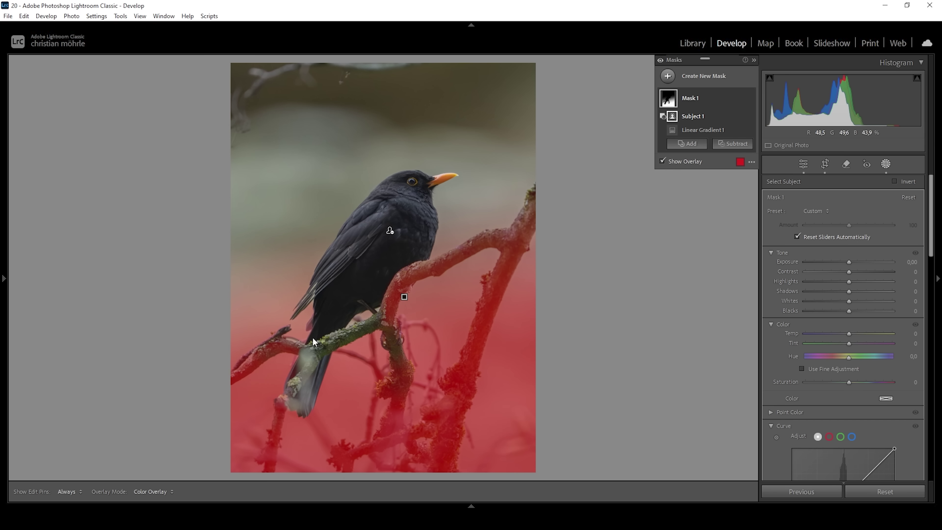
# Step: Subtract the branches from the gradient mask using rectangular object selection
pyautogui.click(727, 144)
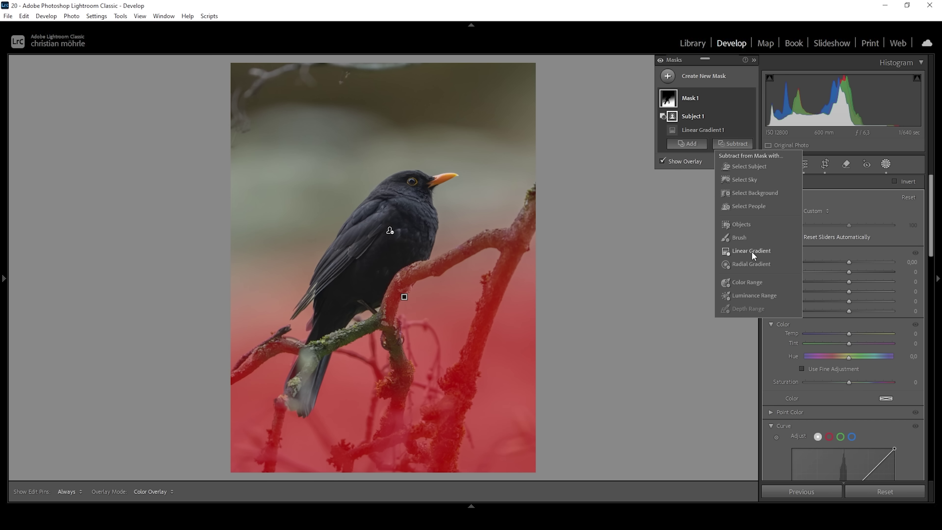
pyautogui.click(742, 225)
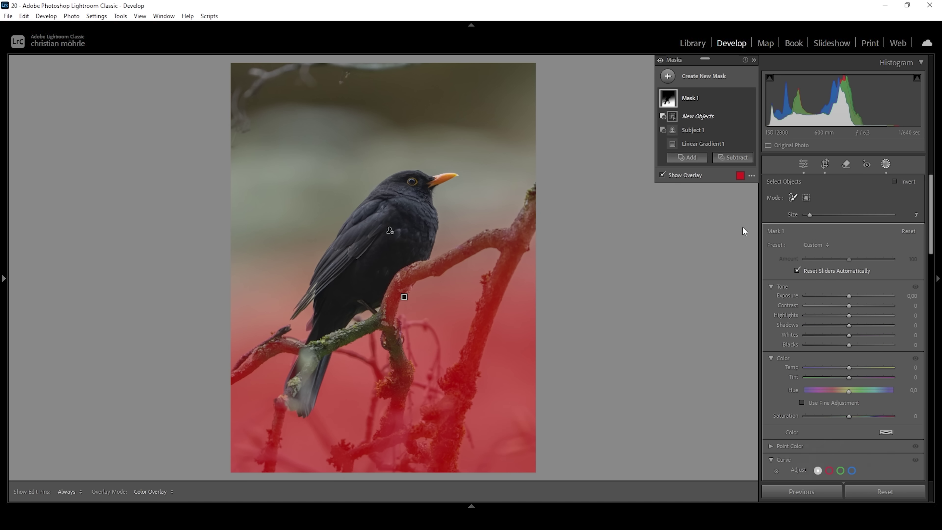
pyautogui.click(806, 199)
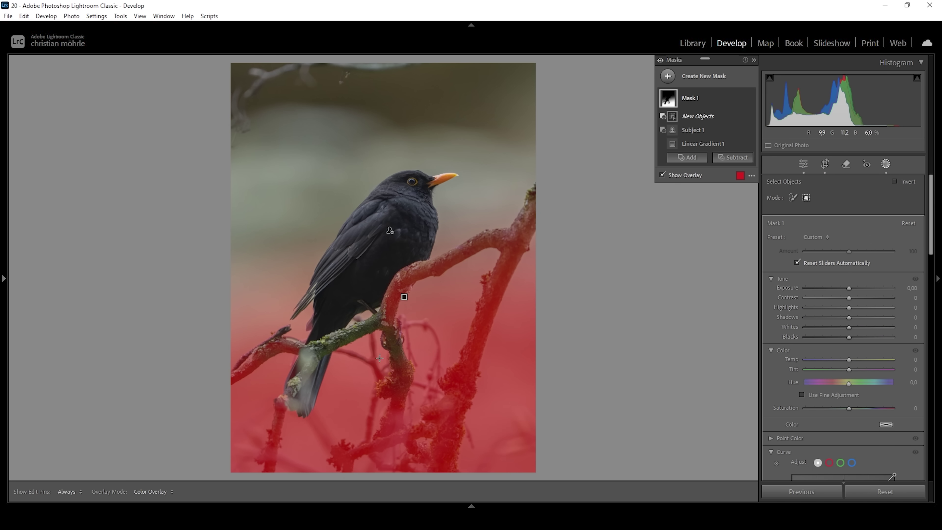
pyautogui.moveTo(366, 344); pyautogui.dragTo(565, 177)
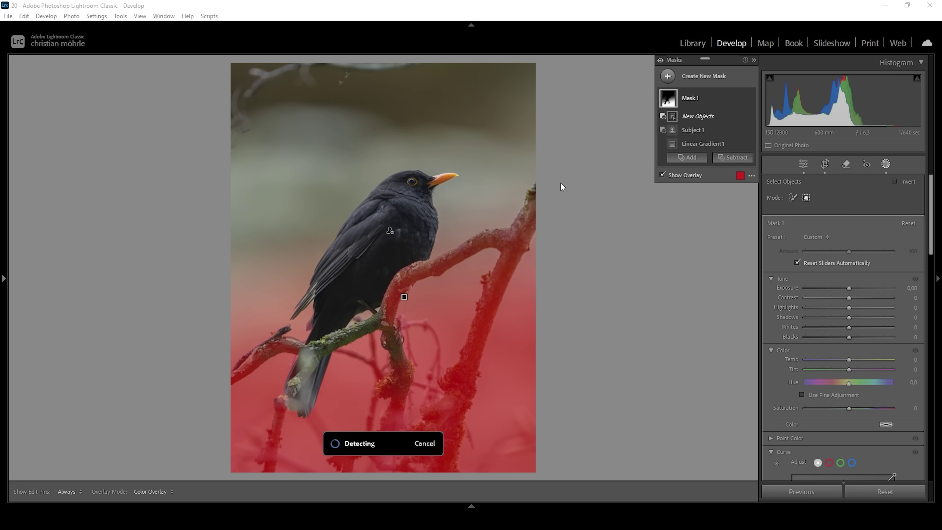
pyautogui.click(732, 170)
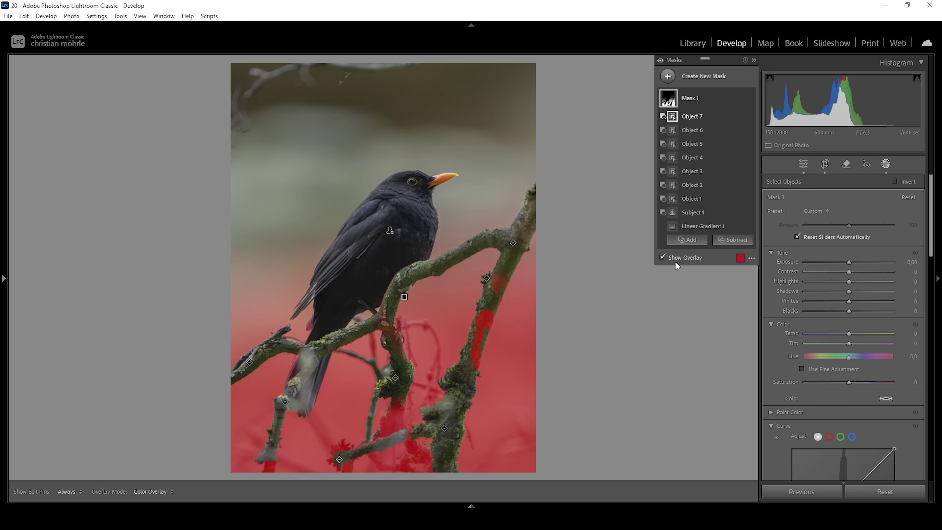
# Step: Brush the remaining masked patches on the trunk and branches out of the mask with a small subtracting brush
pyautogui.click(732, 239)
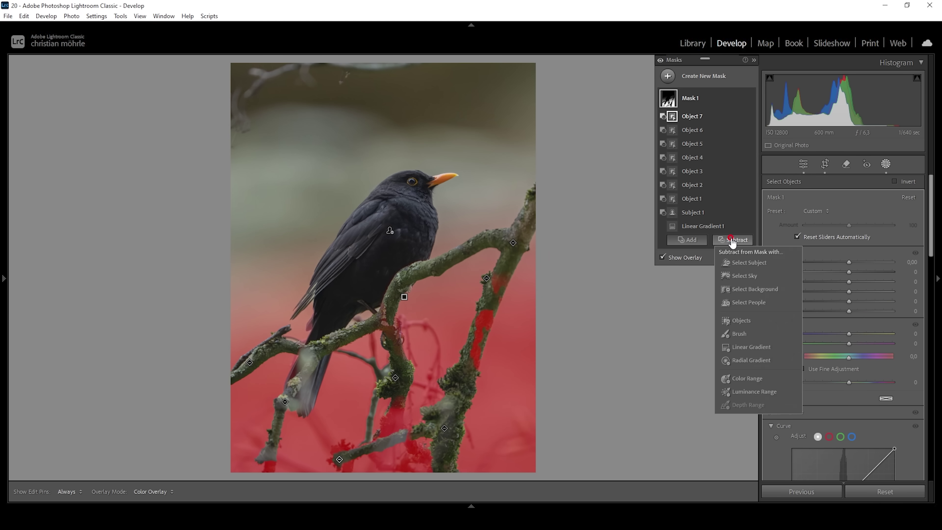
pyautogui.click(738, 333)
pyautogui.press('h')
pyautogui.press('[')
pyautogui.press('alt')
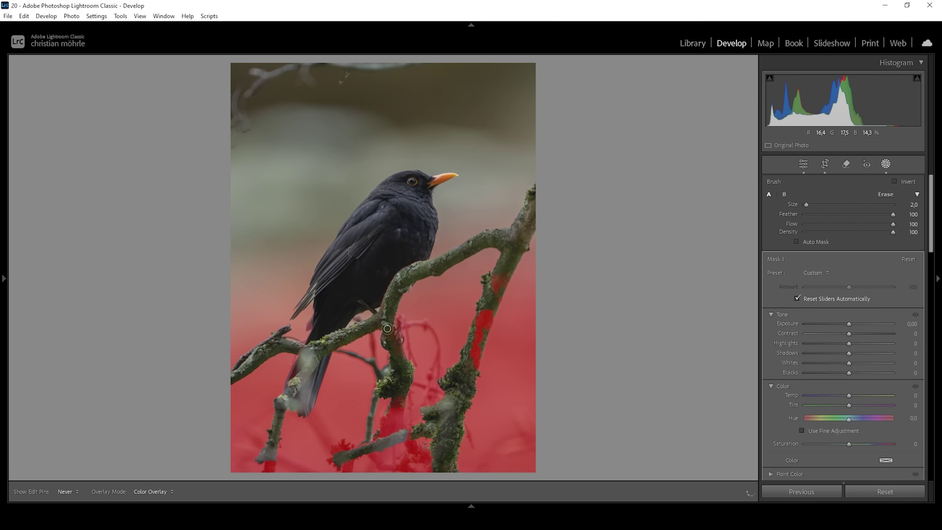
pyautogui.press('h')
pyautogui.moveTo(532, 361); pyautogui.dragTo(469, 338)
pyautogui.moveTo(395, 414)
pyautogui.mouseDown()
pyautogui.moveTo(413, 449)
pyautogui.moveTo(398, 373)
pyautogui.mouseUp()
pyautogui.press('[')
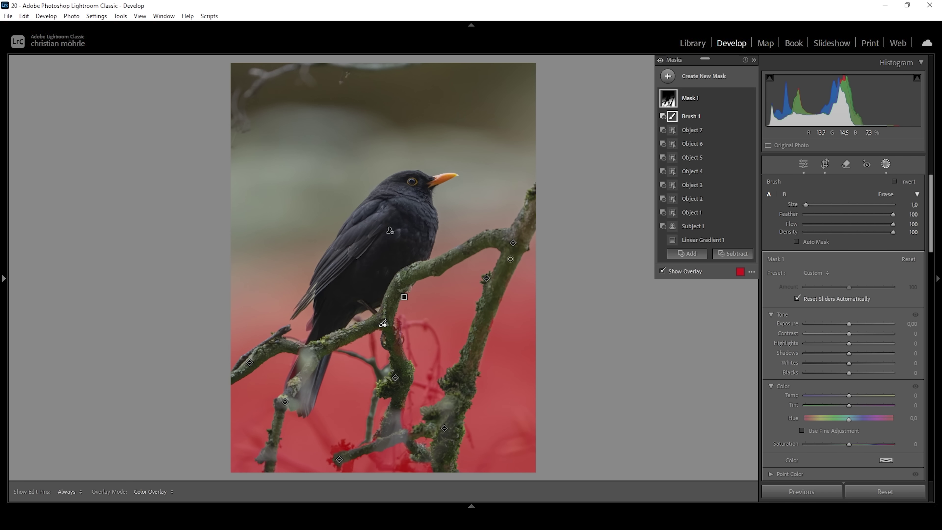
# Step: Darken and cool the masked lower background with Exposure -1.55 and Temp -11
pyautogui.click(846, 322)
pyautogui.moveTo(847, 322); pyautogui.dragTo(833, 322)
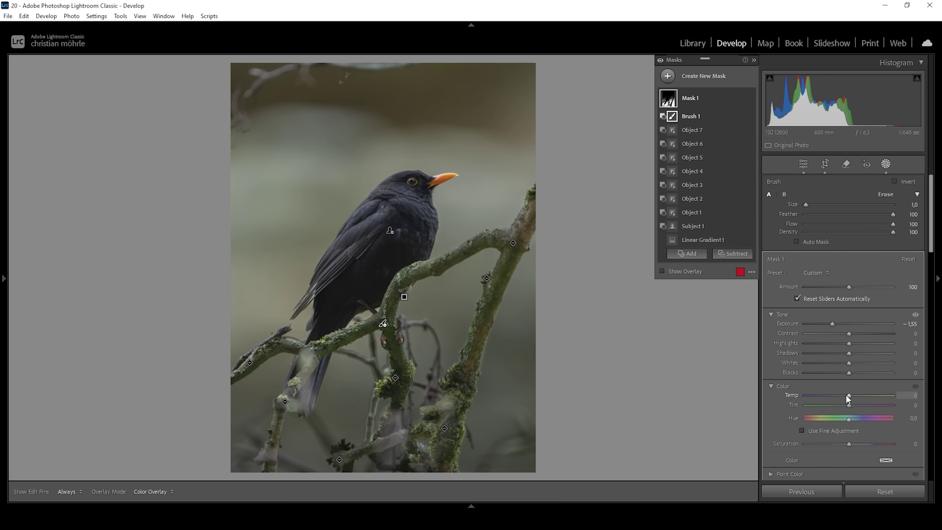
pyautogui.moveTo(849, 396); pyautogui.dragTo(843, 396)
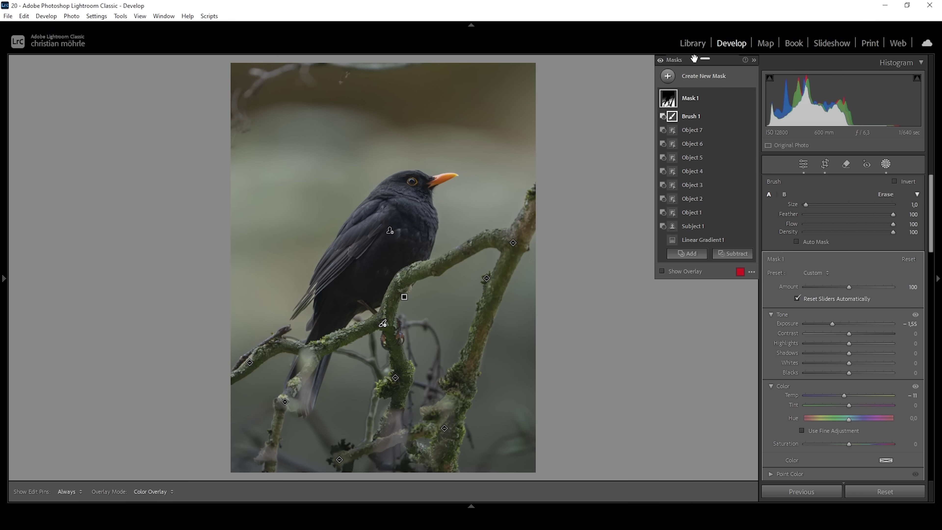
# Step: Create a second linear gradient mask from beside the photo that covers the whole image, and subtract the subject
pyautogui.click(682, 77)
pyautogui.click(725, 181)
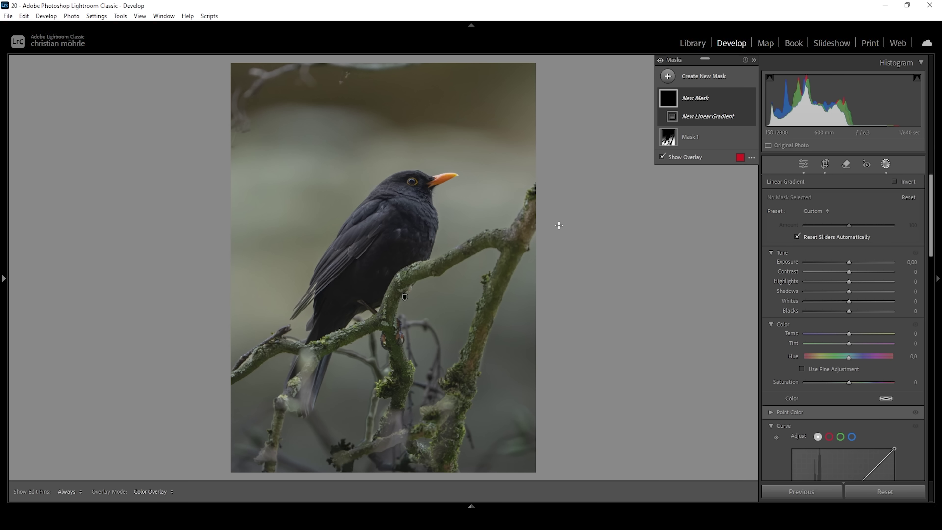
pyautogui.moveTo(559, 226); pyautogui.dragTo(572, 225)
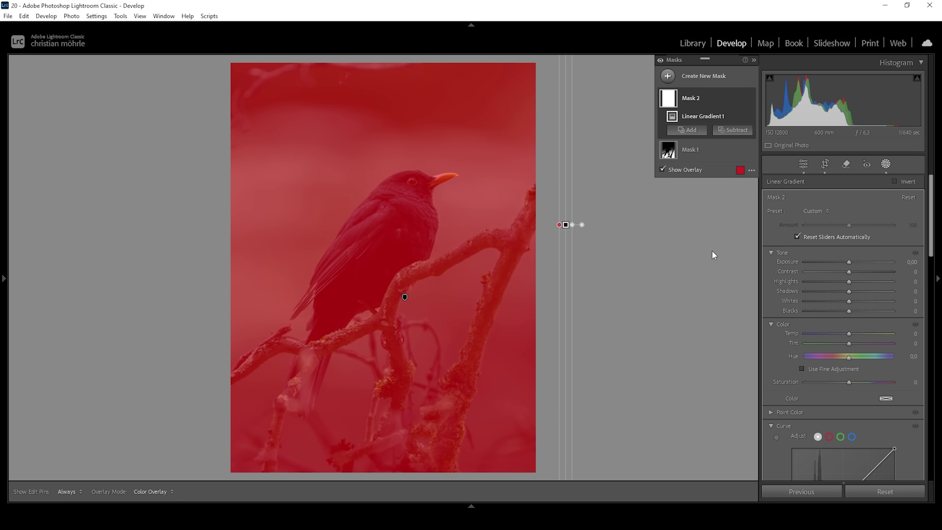
pyautogui.click(728, 131)
pyautogui.click(742, 150)
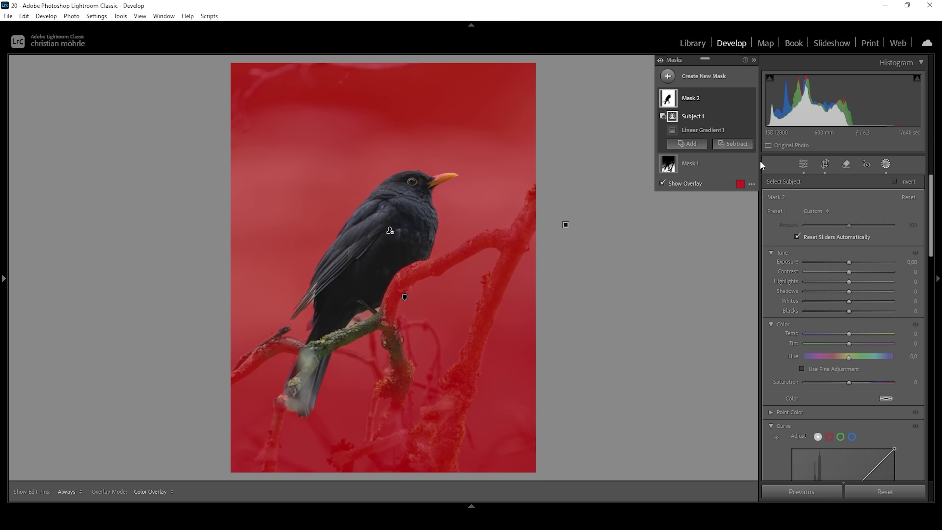
# Step: Subtract the branches and trunk from the full-image mask using rectangular object selections
pyautogui.click(734, 145)
pyautogui.click(745, 226)
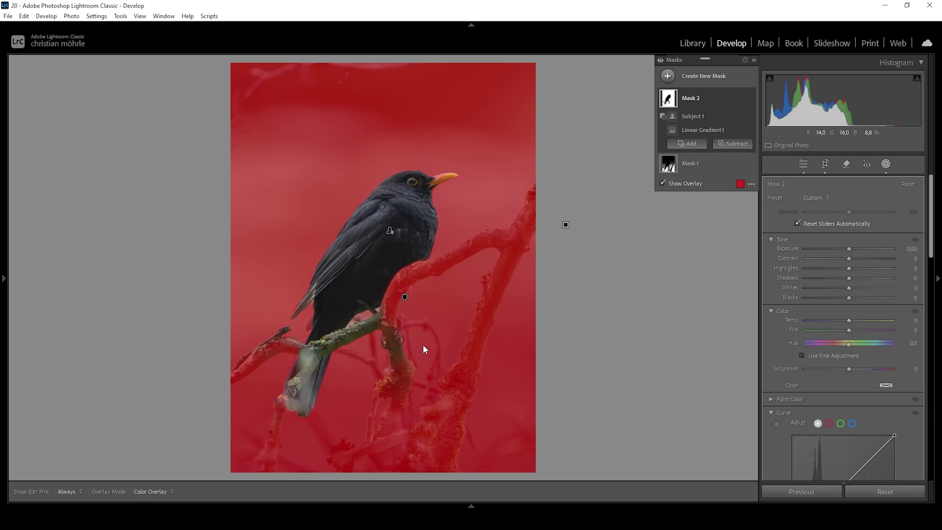
pyautogui.moveTo(369, 375); pyautogui.dragTo(559, 174)
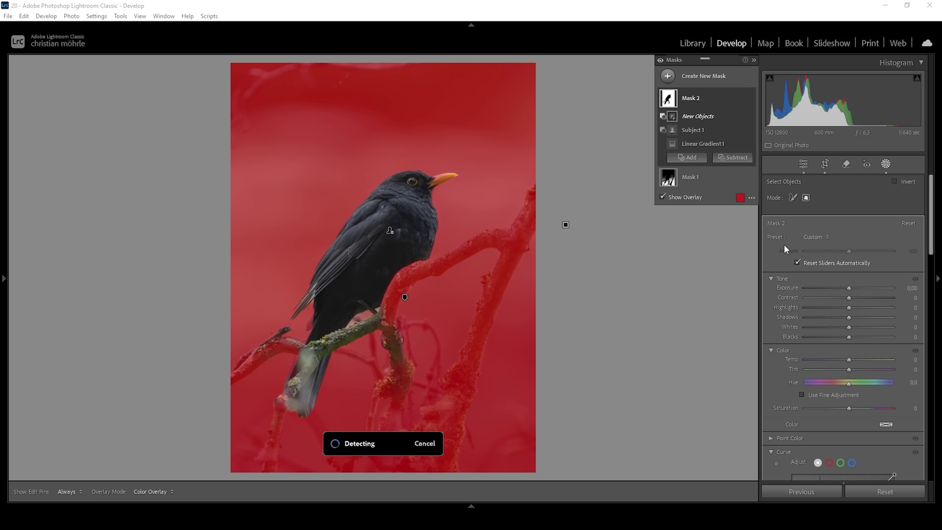
pyautogui.moveTo(495, 473); pyautogui.dragTo(417, 263)
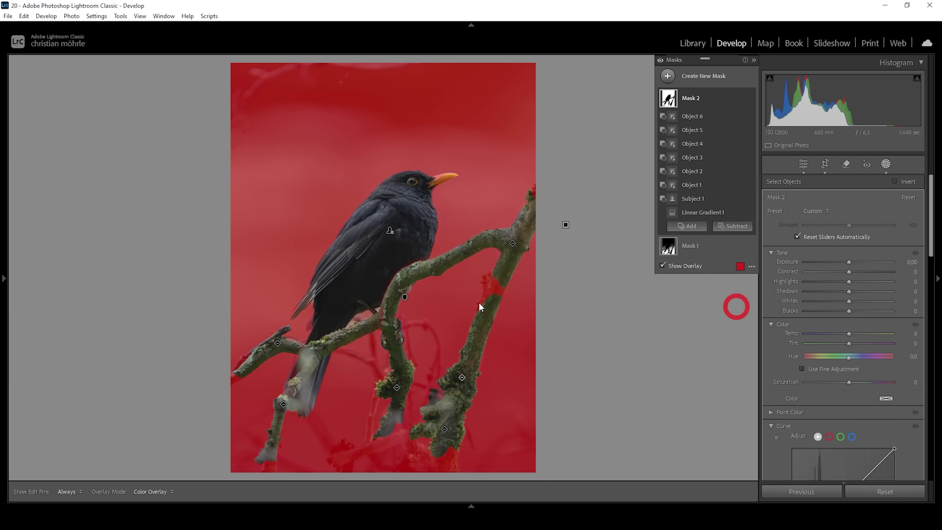
# Step: Brush the leftover masked spot on the upper trunk out of the full-image mask
pyautogui.click(732, 240)
pyautogui.click(738, 342)
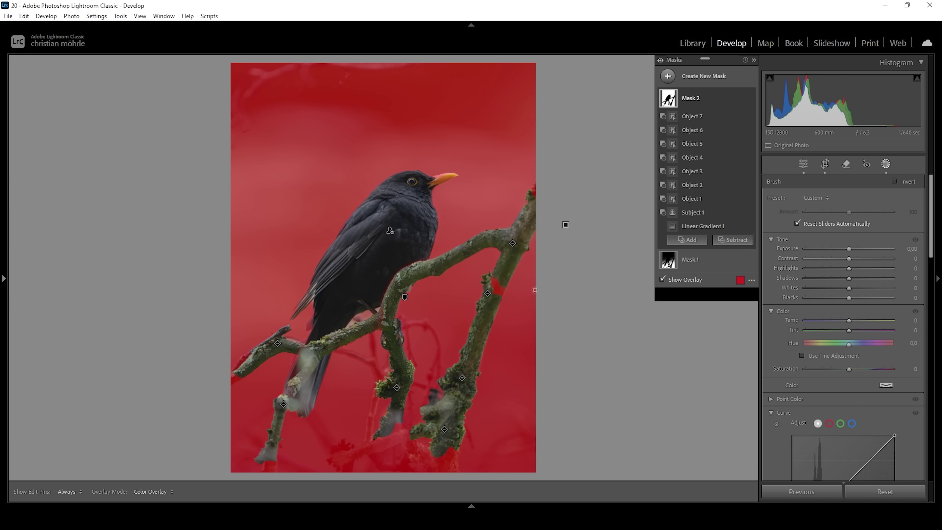
pyautogui.moveTo(499, 281)
pyautogui.mouseDown()
pyautogui.moveTo(494, 289)
pyautogui.moveTo(497, 282)
pyautogui.mouseUp()
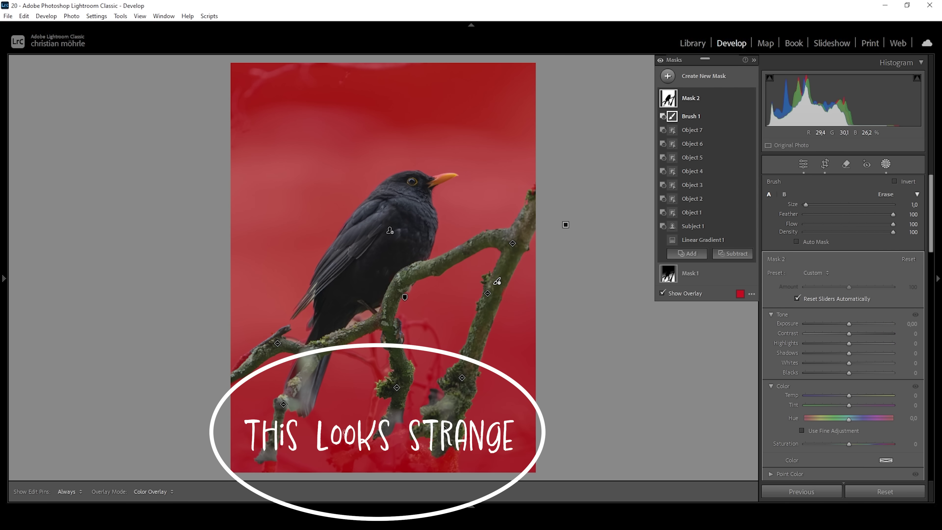
# Step: Add a linear gradient to the full-image mask over the lower branches and extend its fade to the photo's bottom edge
pyautogui.click(688, 253)
pyautogui.click(706, 362)
pyautogui.moveTo(410, 459); pyautogui.dragTo(404, 381)
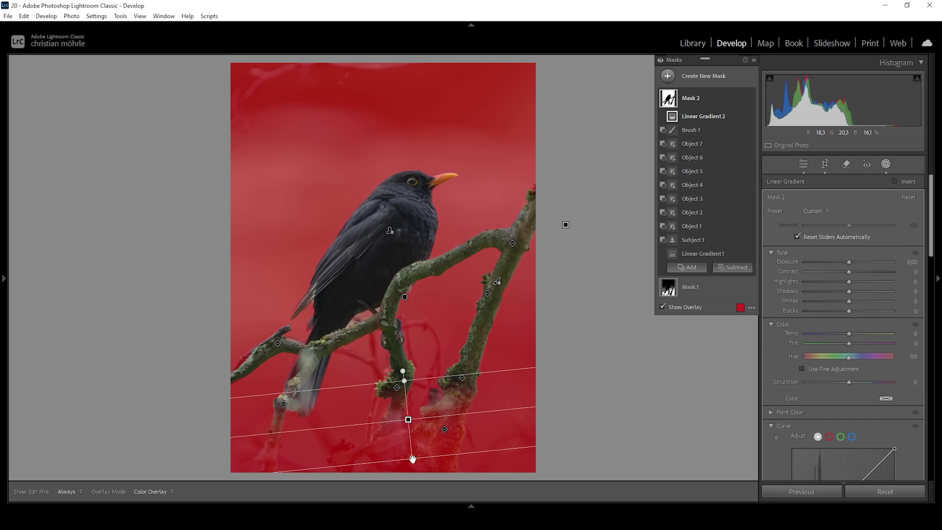
pyautogui.moveTo(411, 457); pyautogui.dragTo(409, 477)
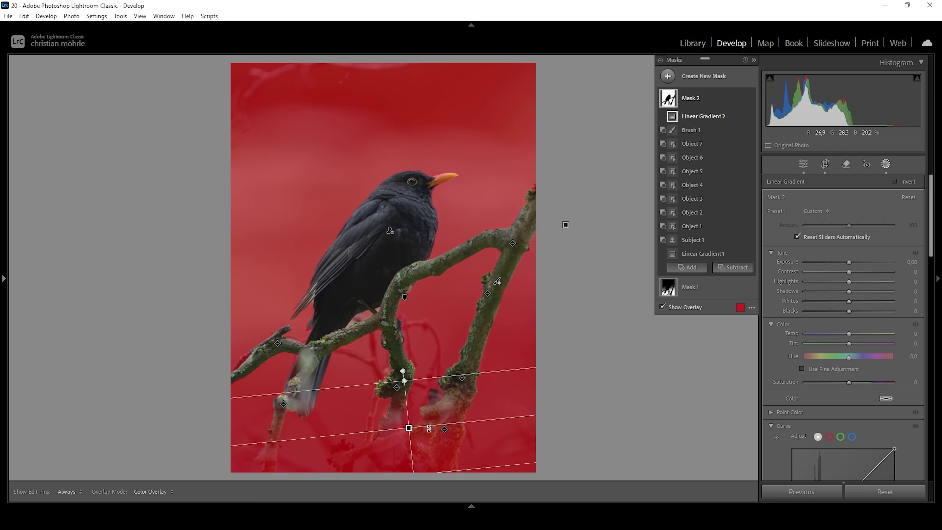
# Step: Lower the fade start of the full-image mask's added gradient slightly, and set the mask's Temp to -47 and Saturation to -20
pyautogui.moveTo(404, 381); pyautogui.dragTo(404, 387)
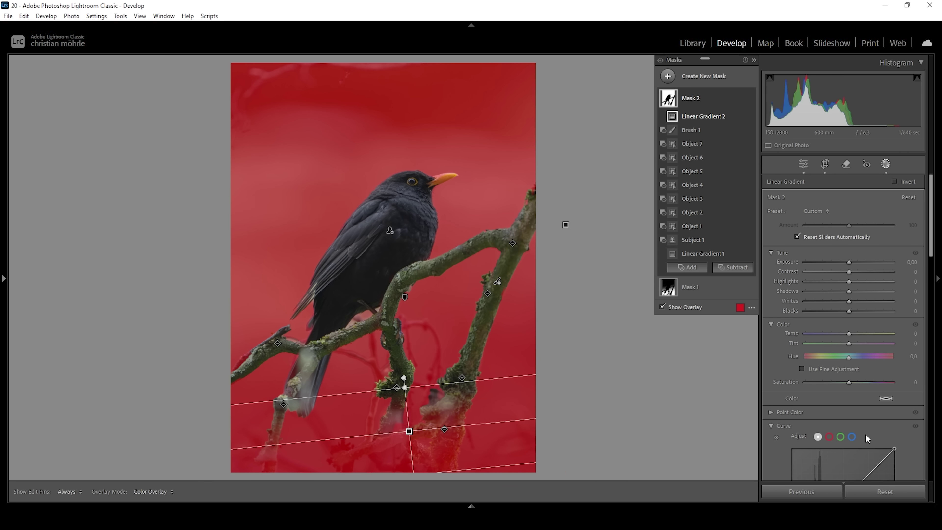
pyautogui.moveTo(849, 333); pyautogui.dragTo(829, 333)
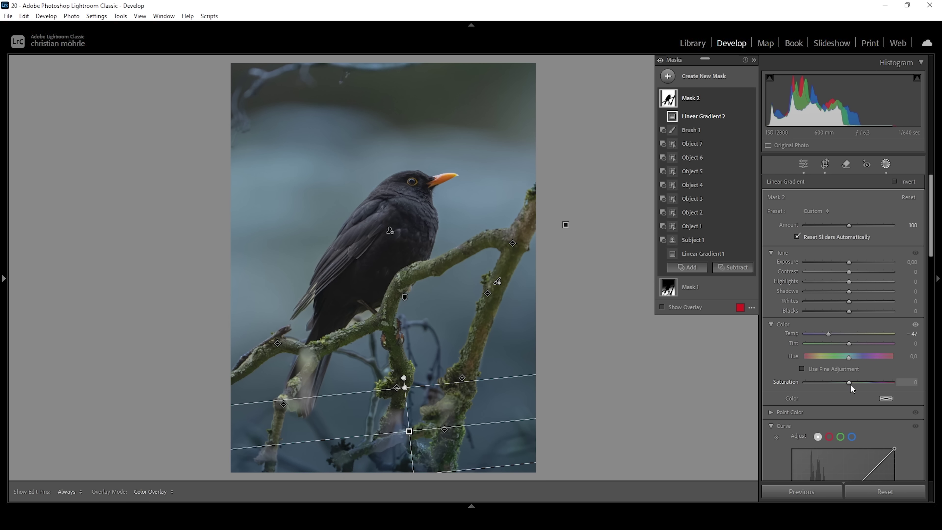
pyautogui.moveTo(849, 386); pyautogui.dragTo(844, 384)
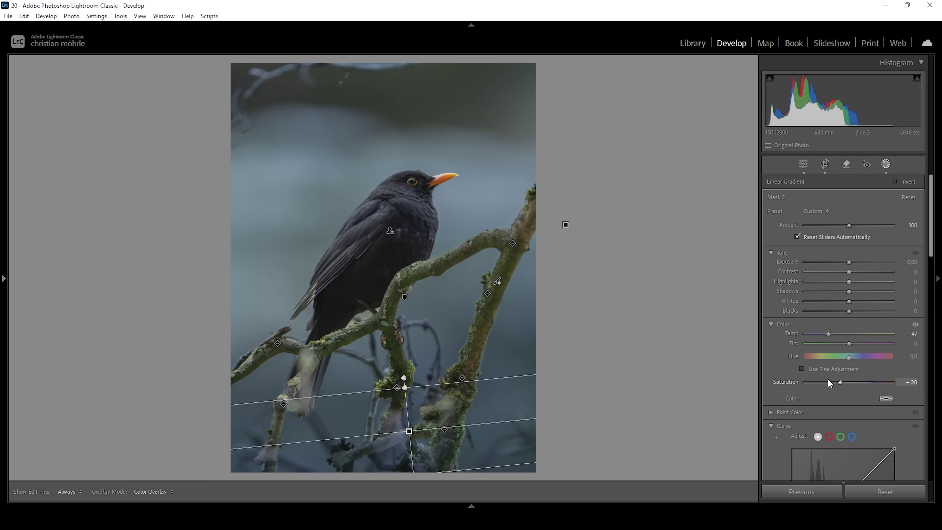
pyautogui.moveTo(828, 380); pyautogui.dragTo(828, 380)
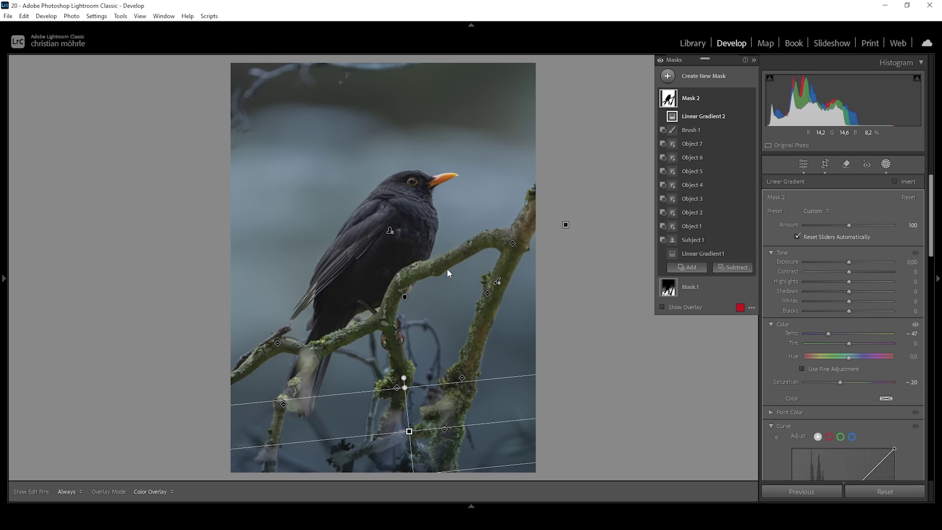
# Step: Create a linear gradient mask covering the photo's right side and fading out across the bird, and subtract the subject
pyautogui.click(667, 76)
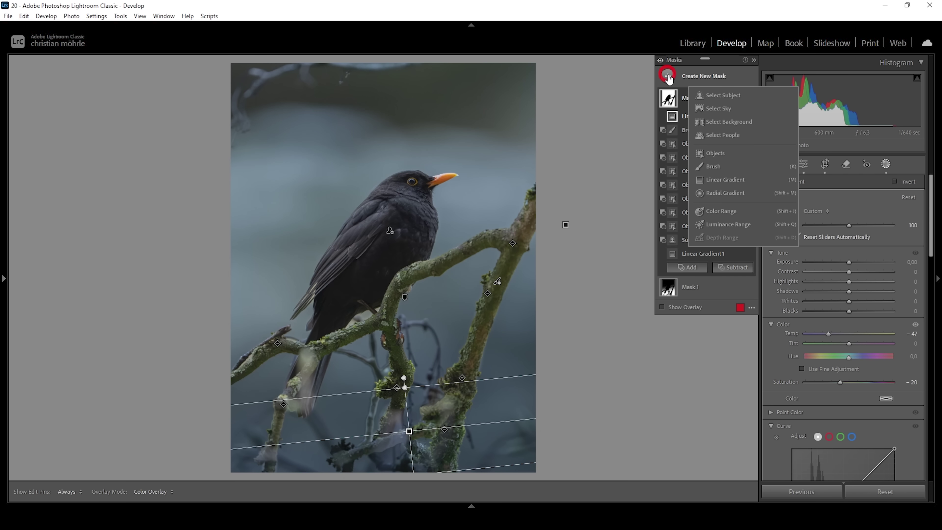
pyautogui.click(724, 179)
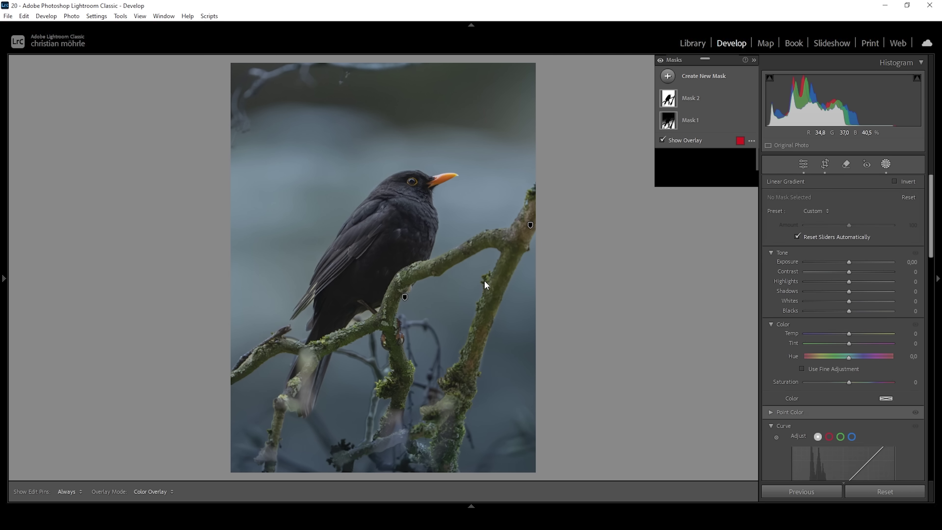
pyautogui.moveTo(457, 279); pyautogui.dragTo(348, 265)
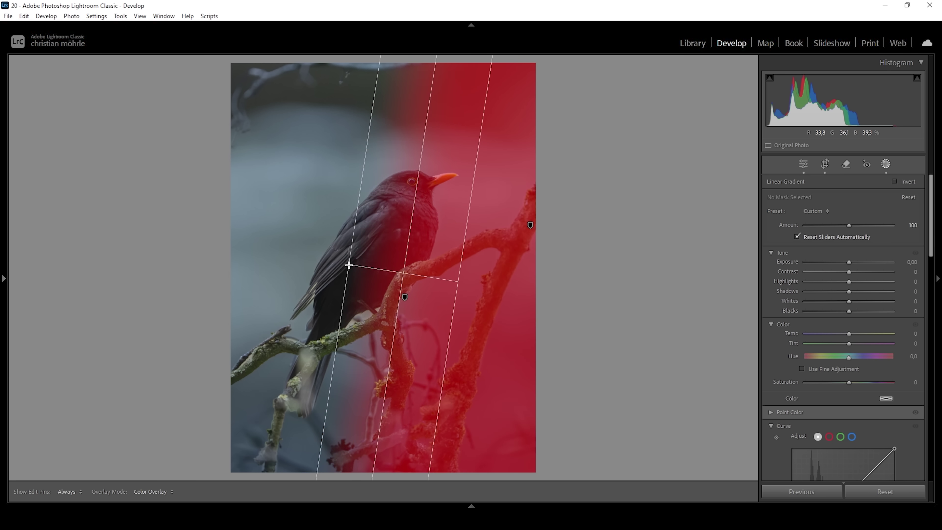
pyautogui.moveTo(460, 281); pyautogui.dragTo(468, 282)
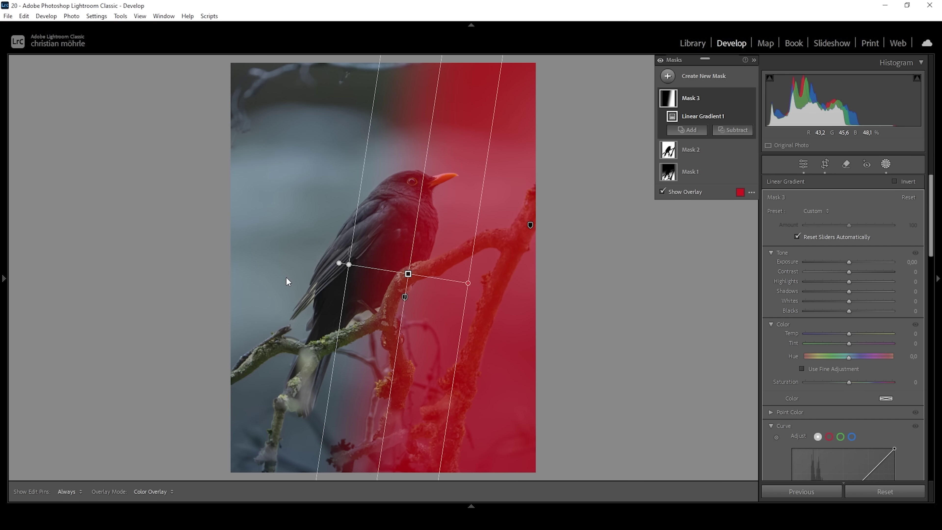
pyautogui.click(724, 133)
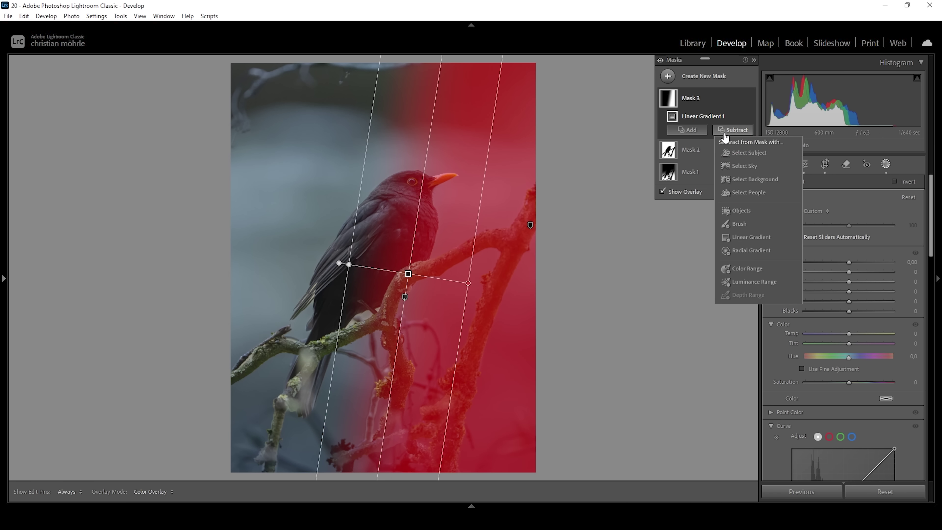
pyautogui.click(744, 153)
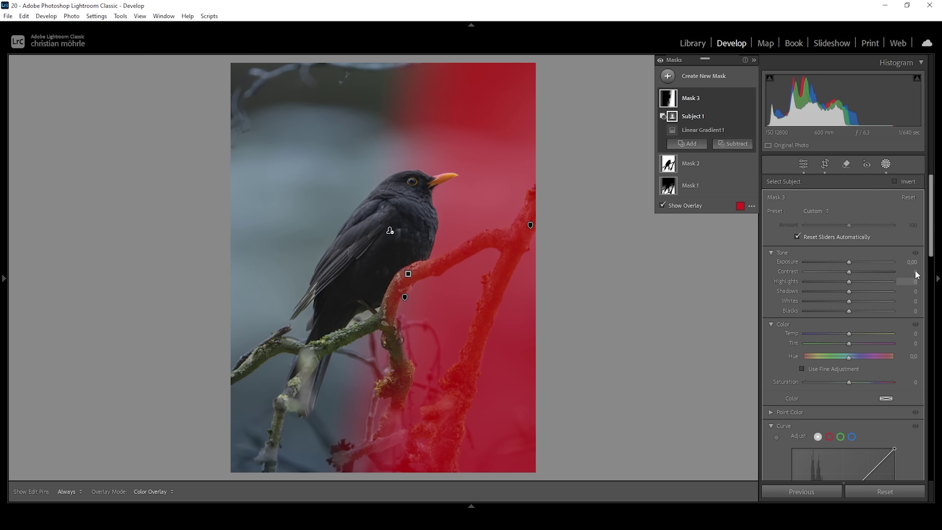
# Step: Set the right-side mask's Exposure to -0.30 and Whites to -100, and widen its gradient toward the trunk
pyautogui.moveTo(849, 262); pyautogui.dragTo(845, 261)
pyautogui.moveTo(911, 266); pyautogui.dragTo(906, 266)
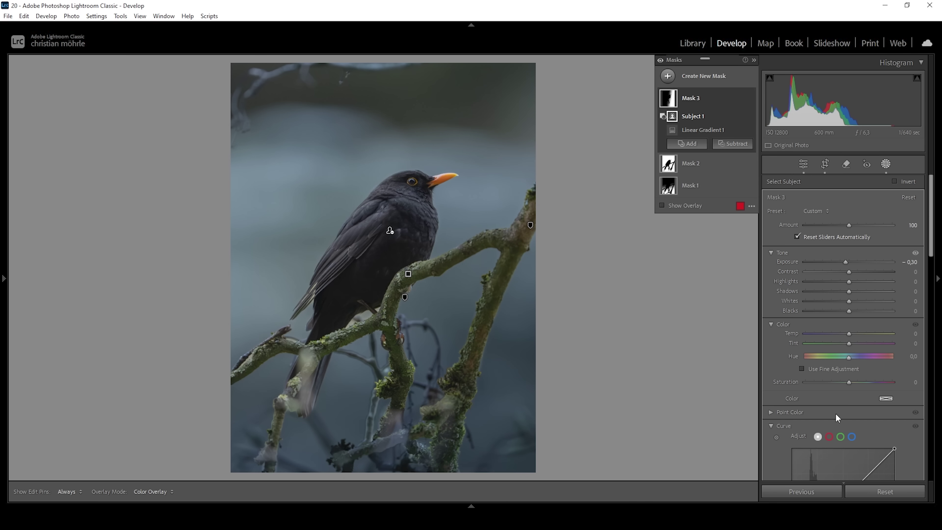
pyautogui.moveTo(850, 300); pyautogui.dragTo(669, 311)
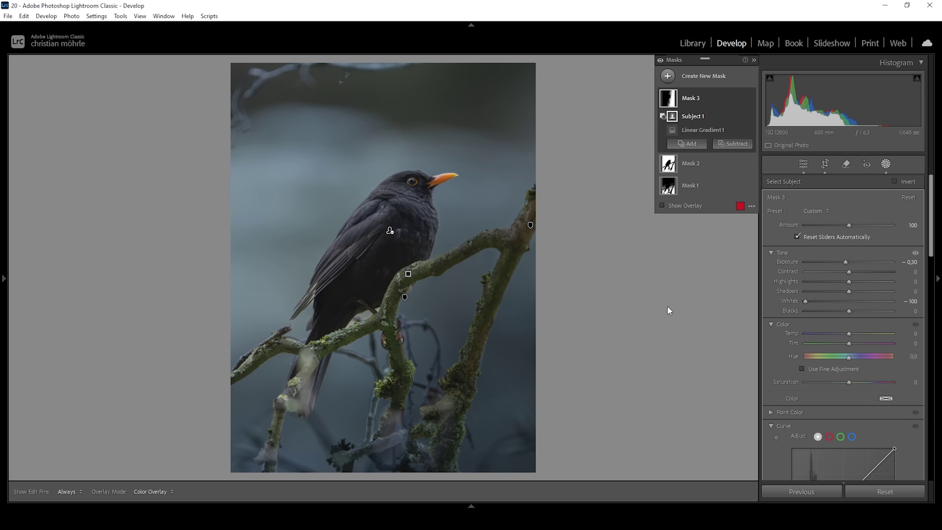
pyautogui.click(686, 130)
pyautogui.moveTo(468, 283); pyautogui.dragTo(497, 287)
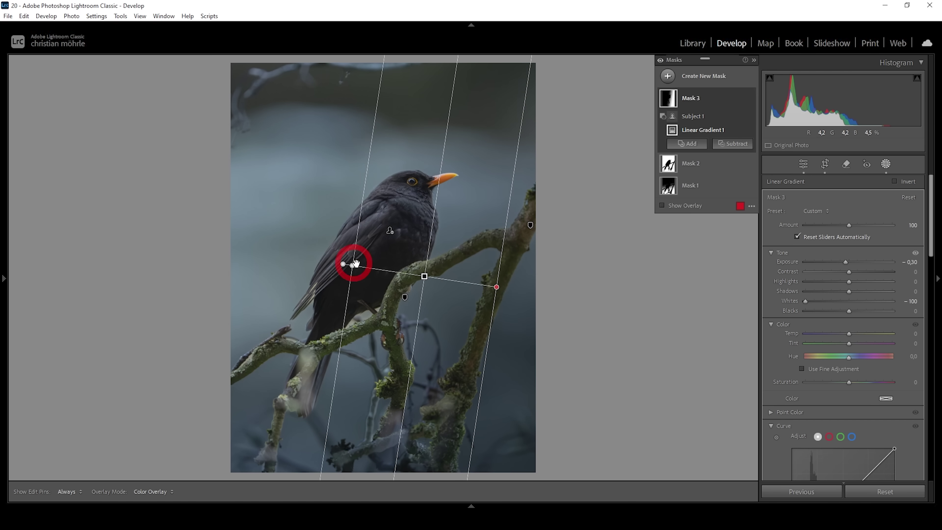
# Step: Add a linear gradient mask from the photo's top to the bird's head with Exposure -0.65, Whites -33 and Temp -34
pyautogui.click(668, 76)
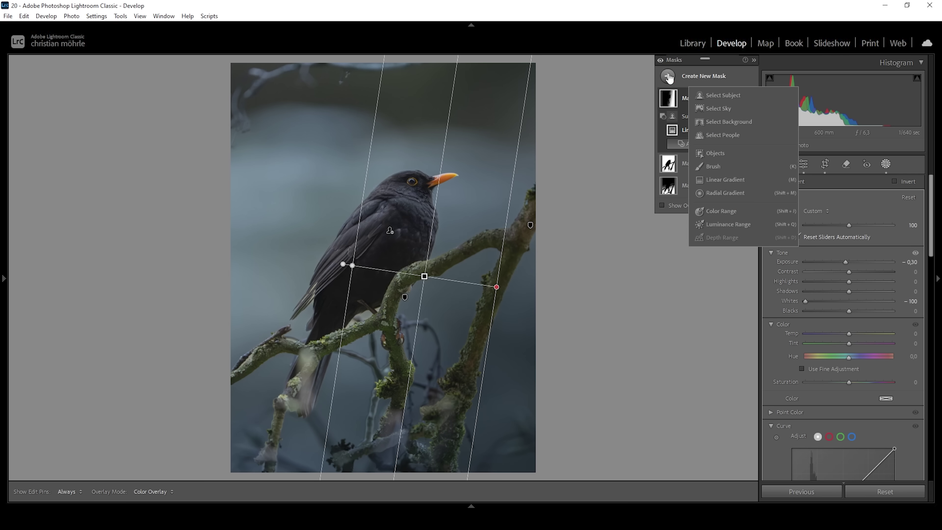
pyautogui.click(731, 178)
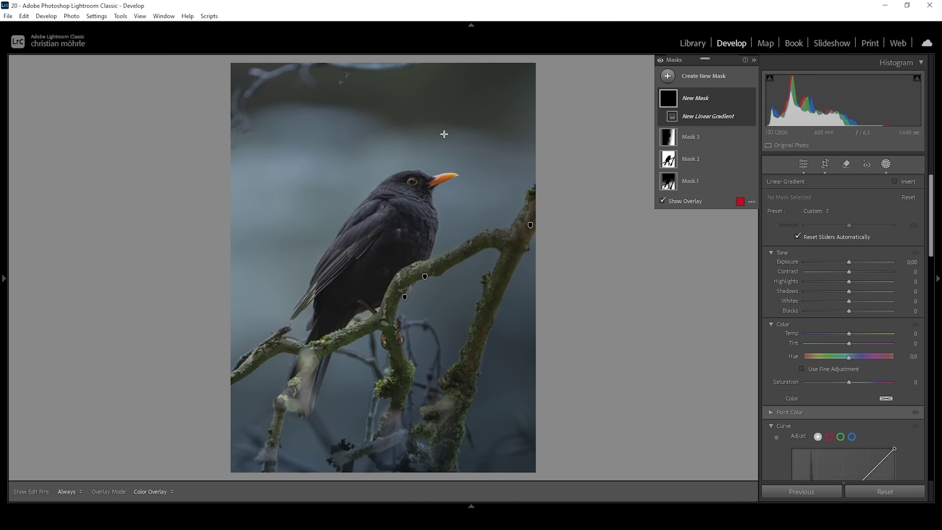
pyautogui.moveTo(423, 81); pyautogui.dragTo(410, 185)
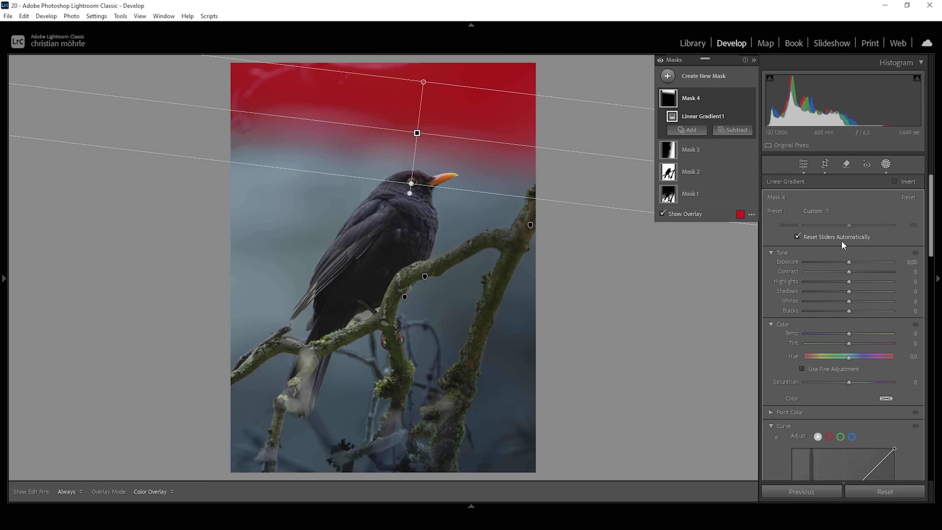
pyautogui.moveTo(848, 263); pyautogui.dragTo(841, 261)
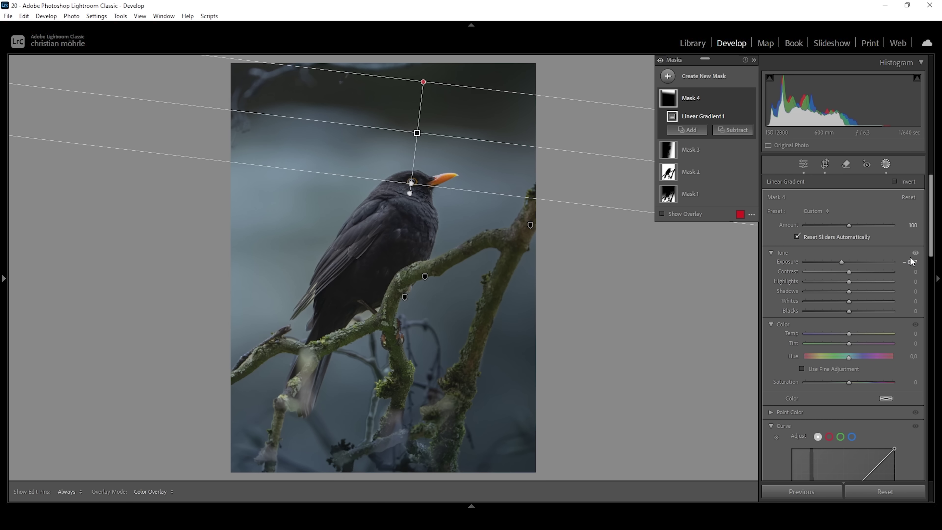
pyautogui.moveTo(850, 301); pyautogui.dragTo(834, 302)
pyautogui.moveTo(848, 334); pyautogui.dragTo(834, 334)
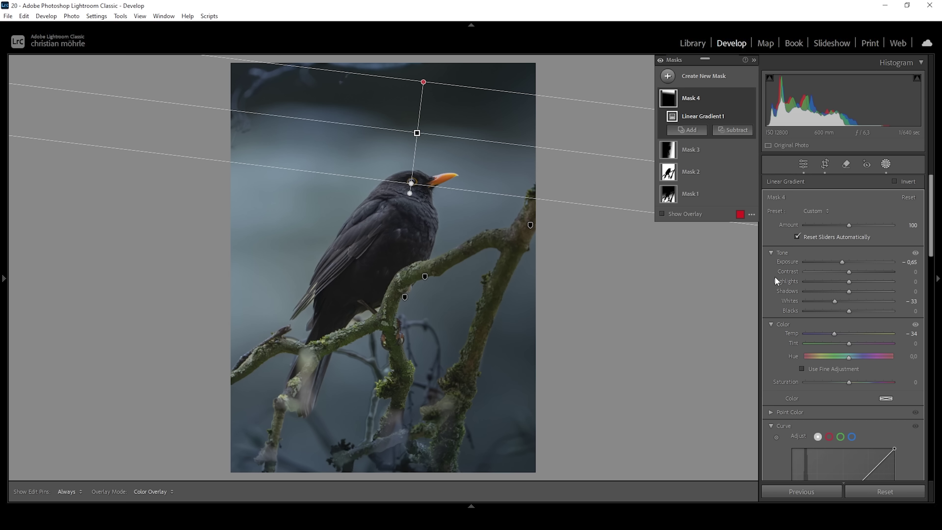
# Step: Add a linear gradient mask from the photo's bottom up to the perch branch and set its Whites to -100
pyautogui.click(668, 76)
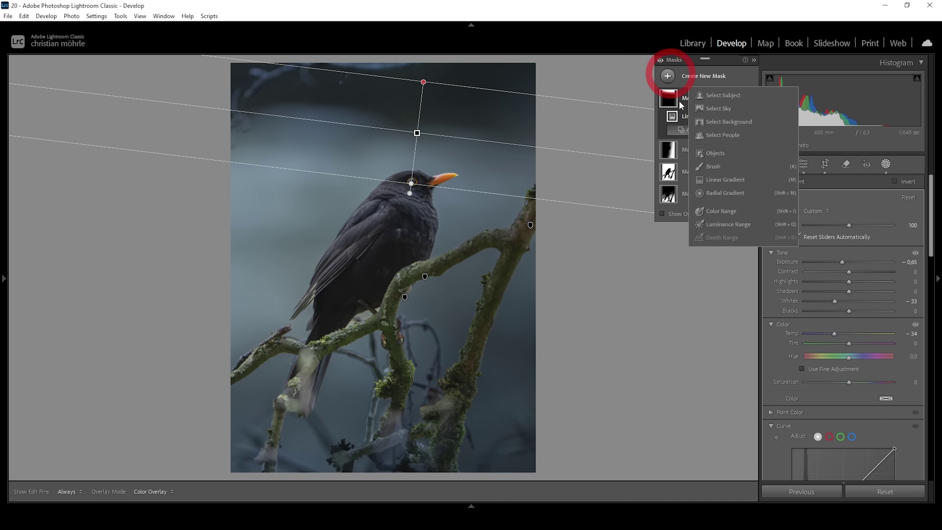
pyautogui.click(730, 180)
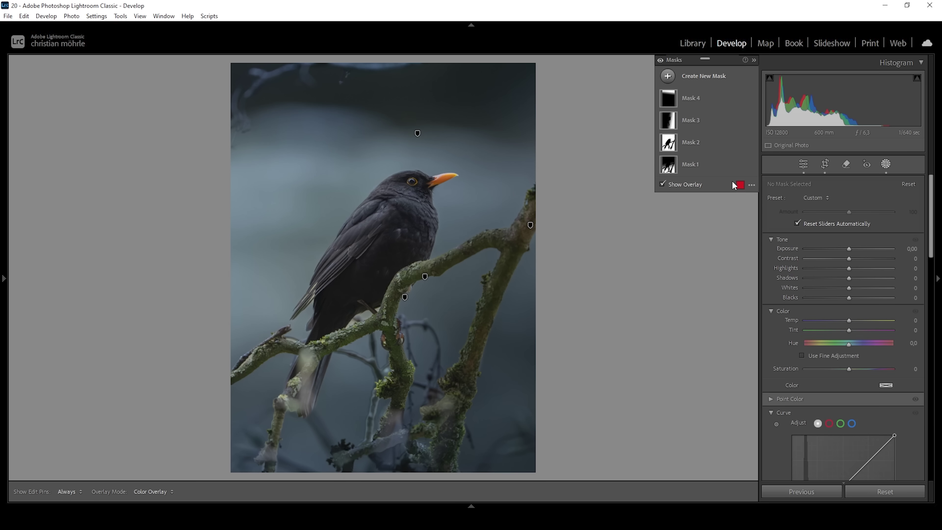
pyautogui.moveTo(381, 452); pyautogui.dragTo(388, 307)
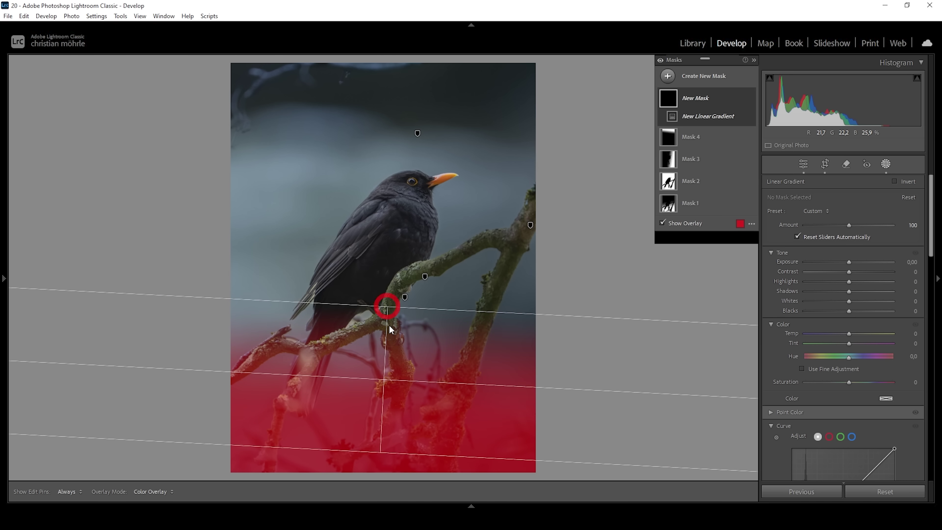
pyautogui.moveTo(850, 302); pyautogui.dragTo(543, 311)
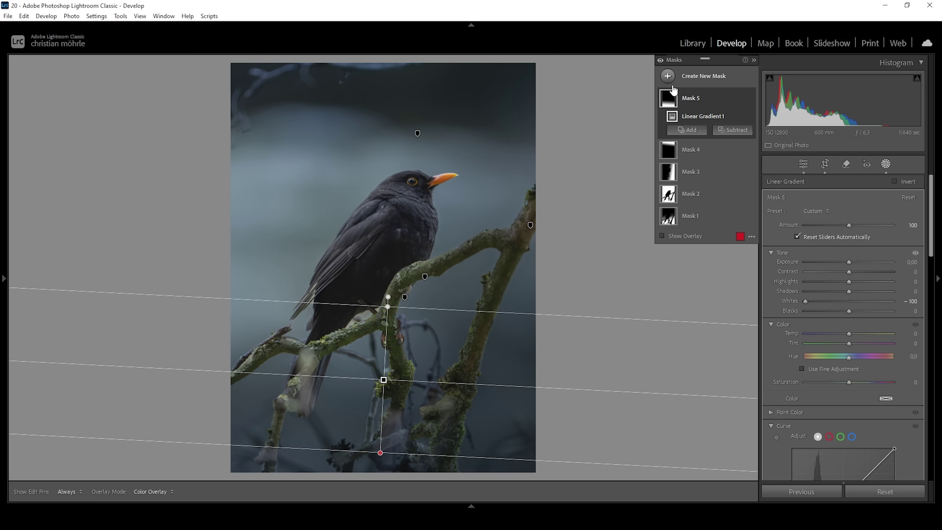
# Step: Create a large tilted radial gradient mask centred just outside the photo's left edge, reaching the right trunk, and subtract the subject
pyautogui.click(668, 76)
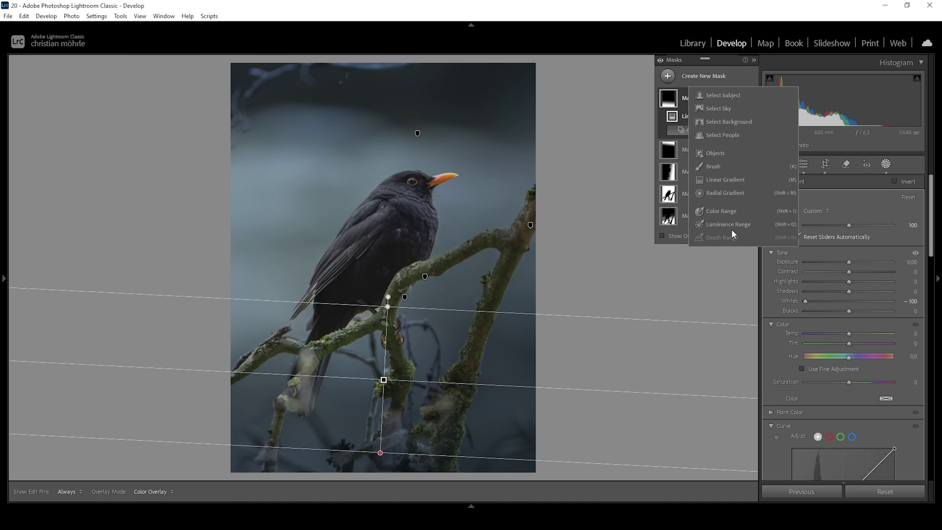
pyautogui.click(722, 193)
pyautogui.moveTo(299, 217); pyautogui.dragTo(595, 327)
pyautogui.moveTo(597, 214); pyautogui.dragTo(582, 299)
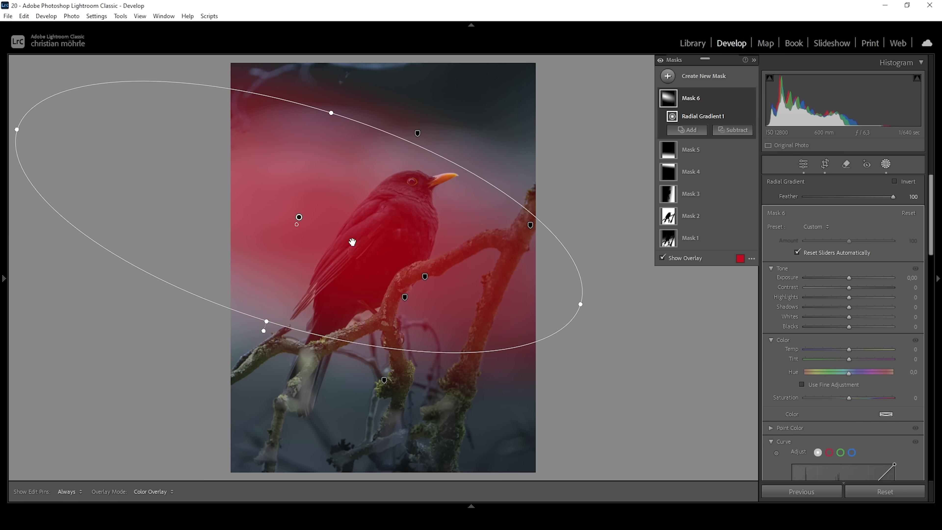
pyautogui.moveTo(313, 214); pyautogui.dragTo(231, 178)
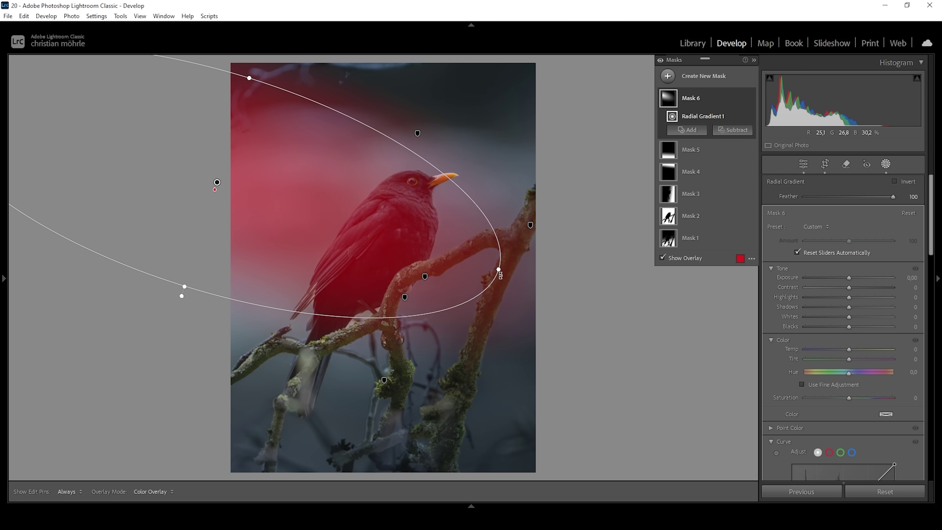
pyautogui.moveTo(499, 271); pyautogui.dragTo(525, 278)
pyautogui.moveTo(183, 293); pyautogui.dragTo(181, 297)
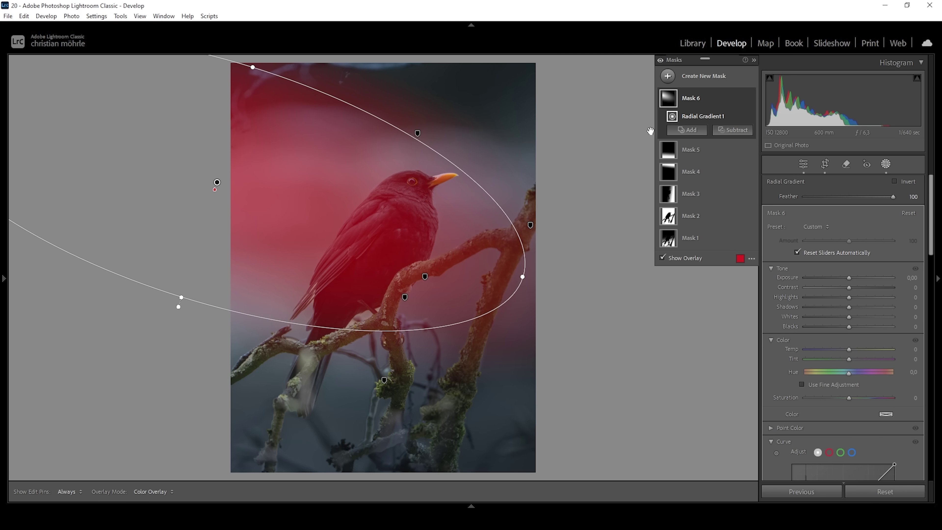
pyautogui.click(733, 130)
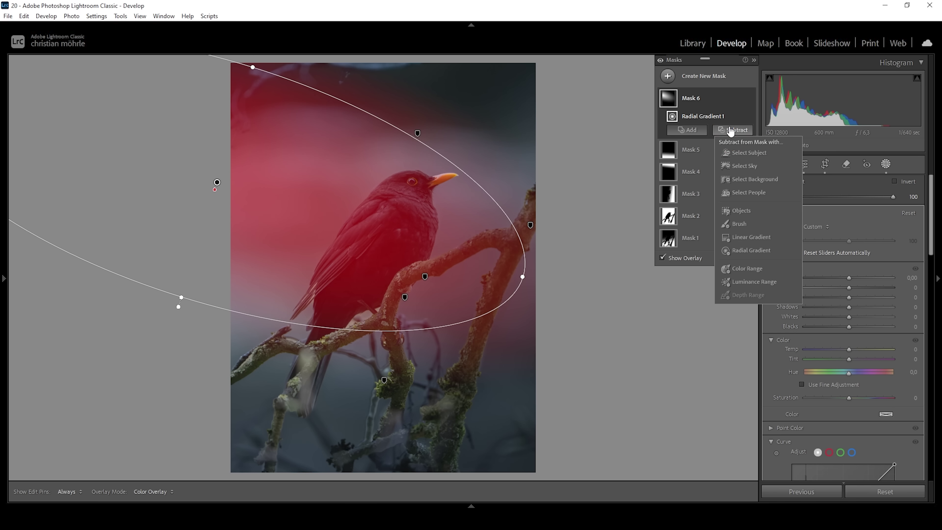
pyautogui.click(748, 153)
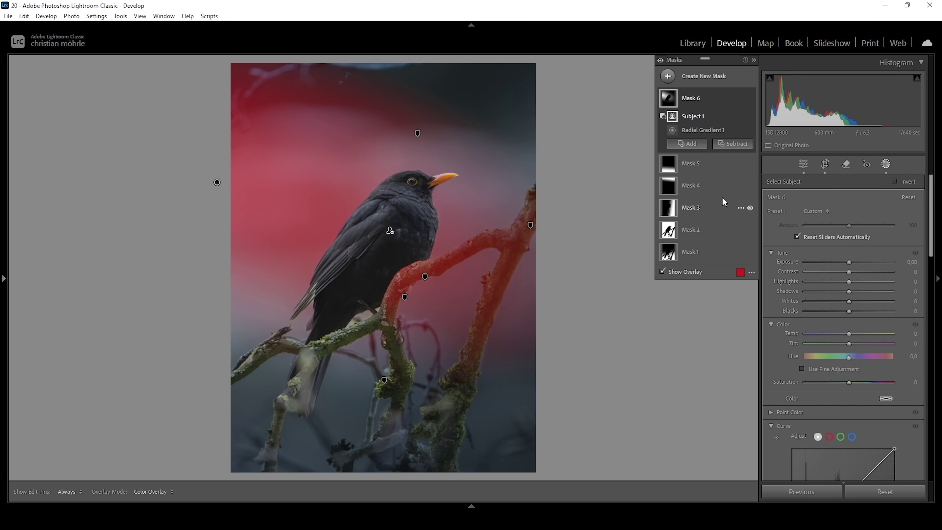
# Step: Brighten the radial mask with Exposure 2.05, Highlights 76, Whites 73 and Blacks 8
pyautogui.moveTo(850, 267); pyautogui.dragTo(873, 267)
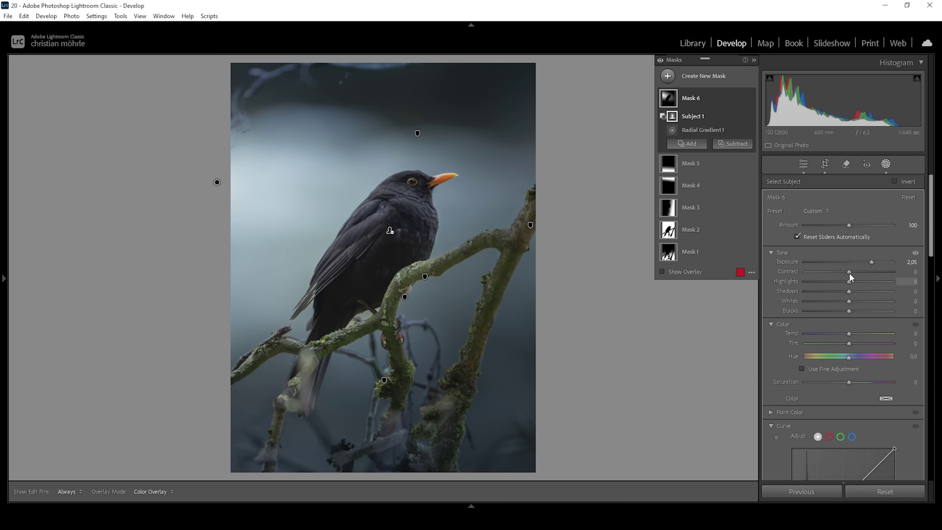
pyautogui.click(850, 282)
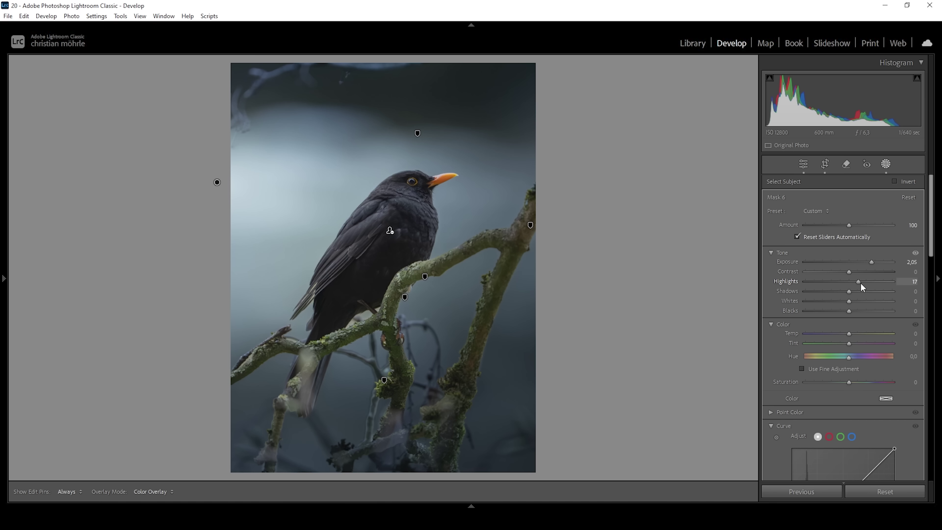
pyautogui.moveTo(871, 283); pyautogui.dragTo(881, 301)
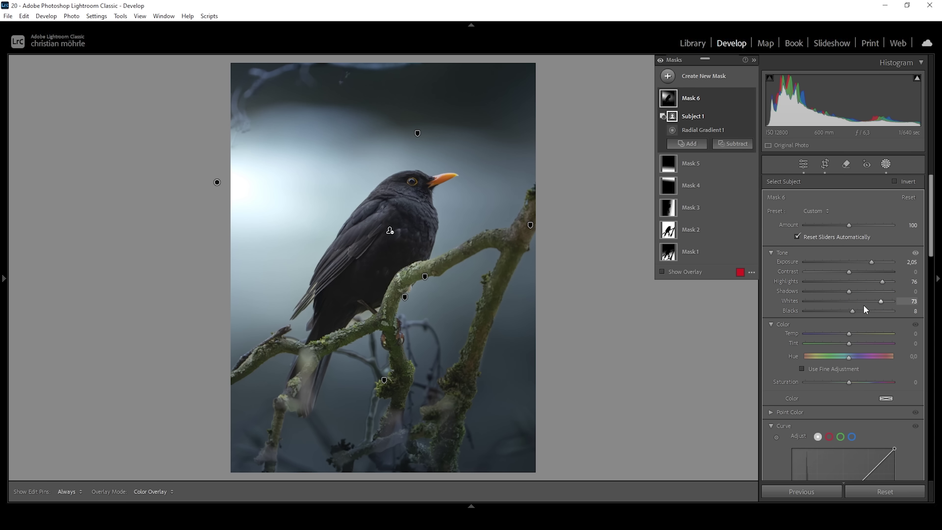
# Step: Add a tilted linear gradient mask from the photo's bottom to the bird's belly with Exposure -0.45, Highlights -100 and Whites -100
pyautogui.click(667, 76)
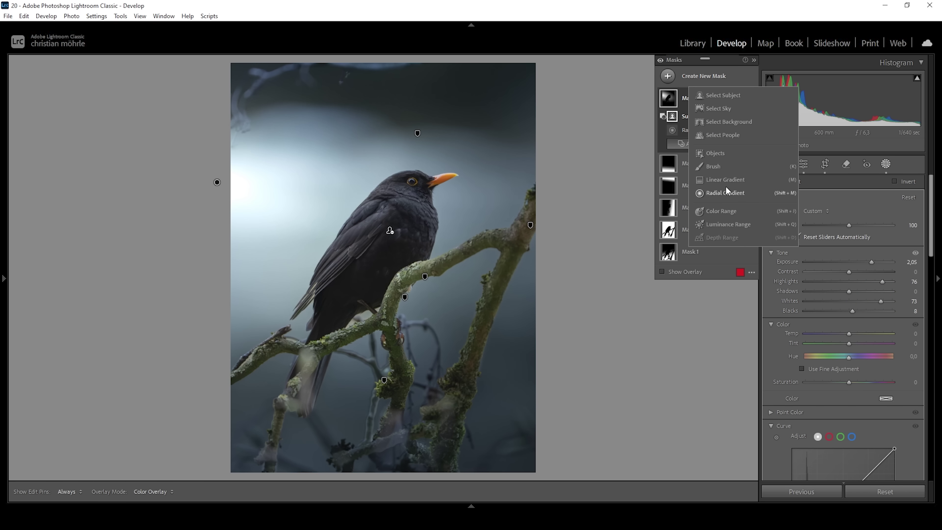
pyautogui.click(729, 180)
pyautogui.moveTo(395, 434); pyautogui.dragTo(373, 274)
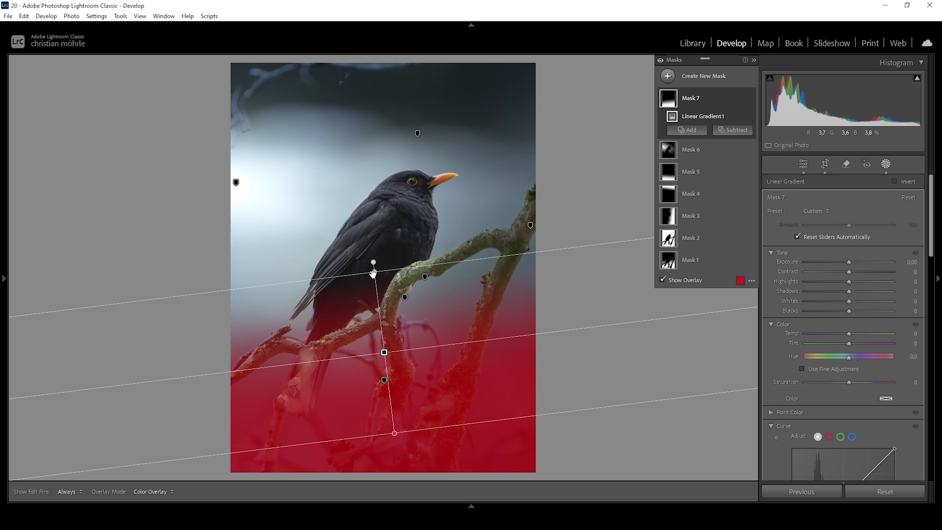
pyautogui.moveTo(844, 261); pyautogui.dragTo(631, 290)
pyautogui.moveTo(850, 301); pyautogui.dragTo(490, 339)
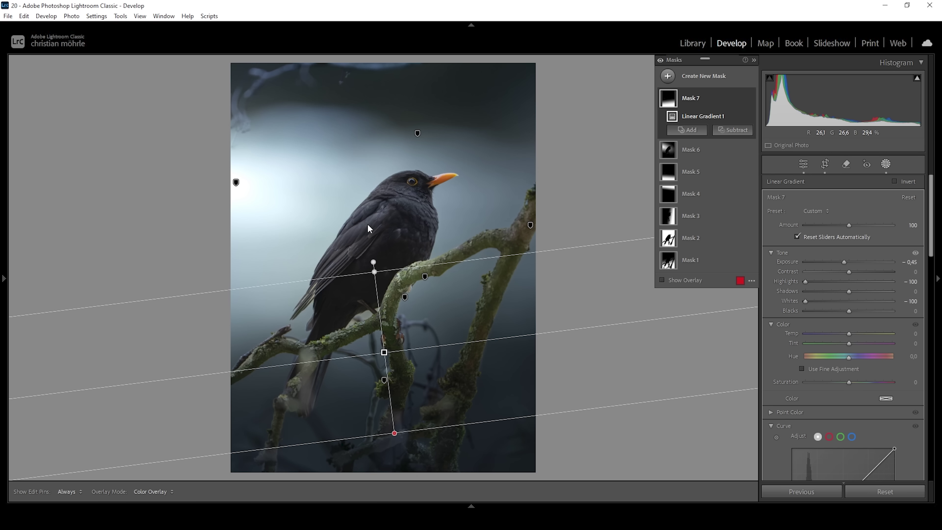
# Step: Add a brush mask over the bird's eye with brush size 3.0, Feather 0, Flow 100 and Density 100
pyautogui.click(665, 76)
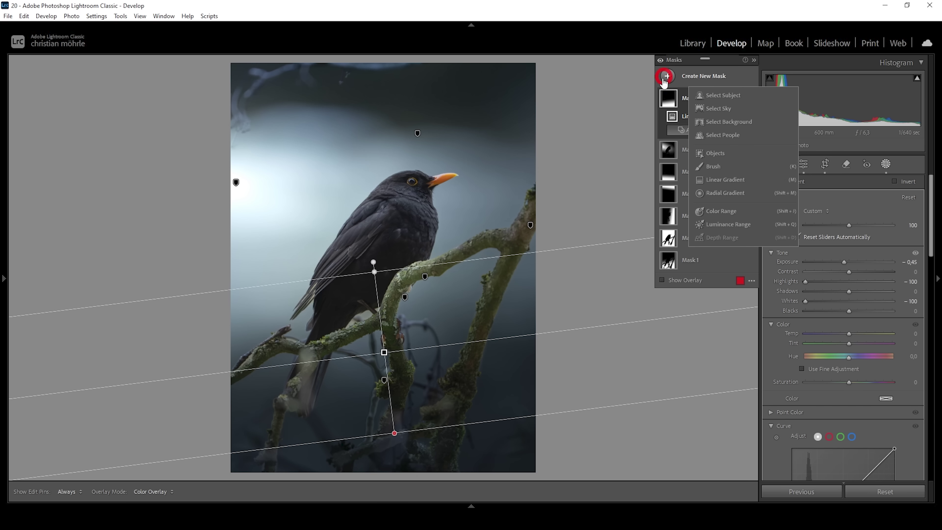
pyautogui.click(718, 178)
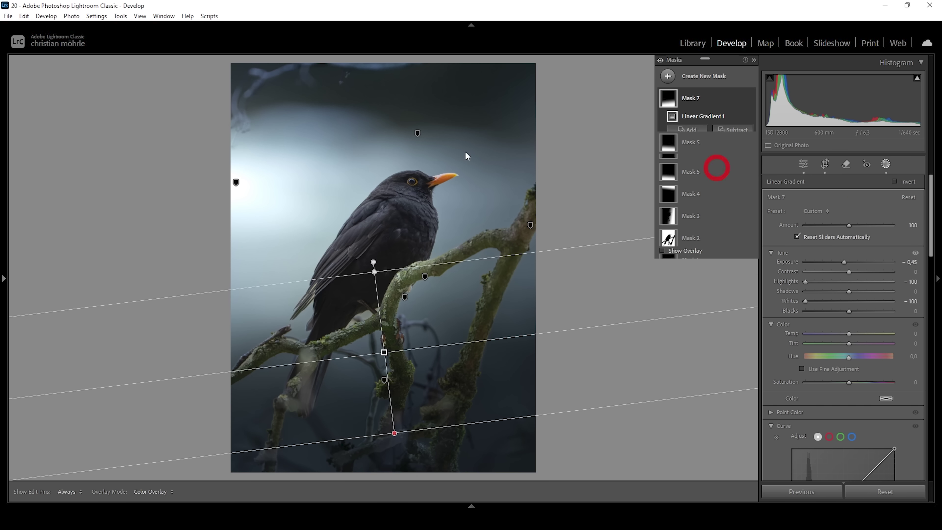
pyautogui.press('k')
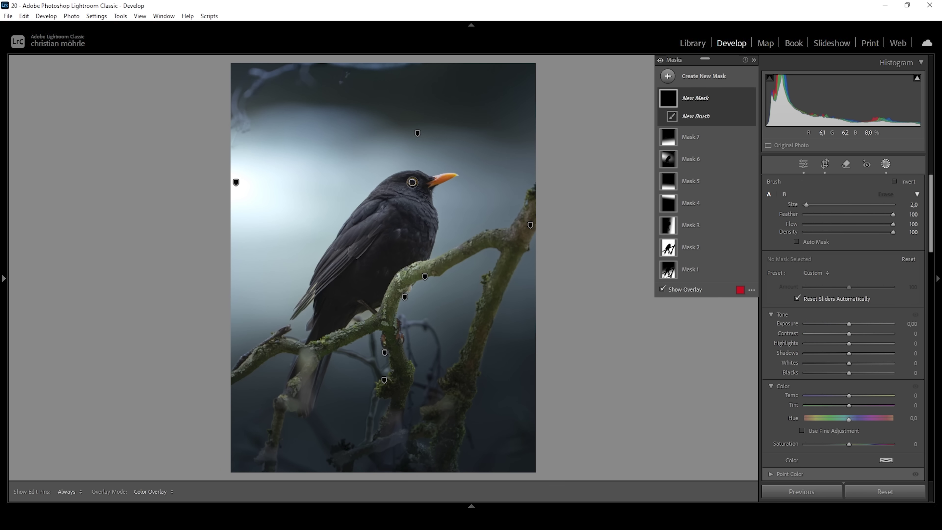
pyautogui.scroll(1, 412, 182)
pyautogui.press('h')
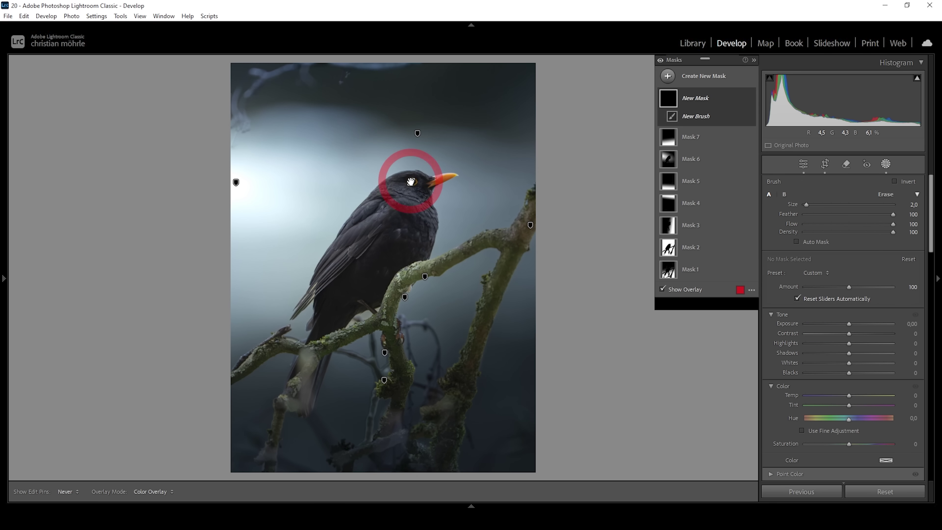
pyautogui.click(411, 181)
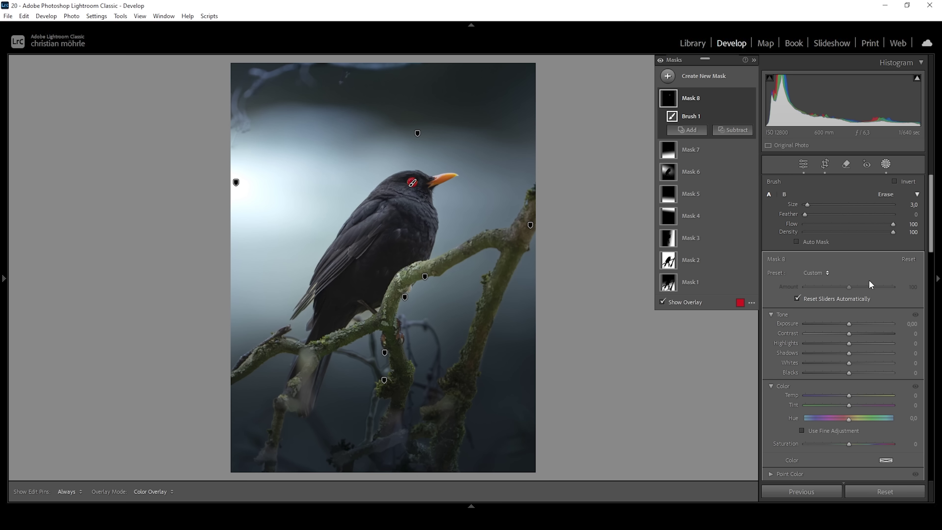
# Step: Hide the edit pins and brighten the eye mask with Contrast 10, Highlights 51, Shadows 24 and Whites 100
pyautogui.moveTo(849, 335); pyautogui.dragTo(853, 334)
pyautogui.click(81, 492)
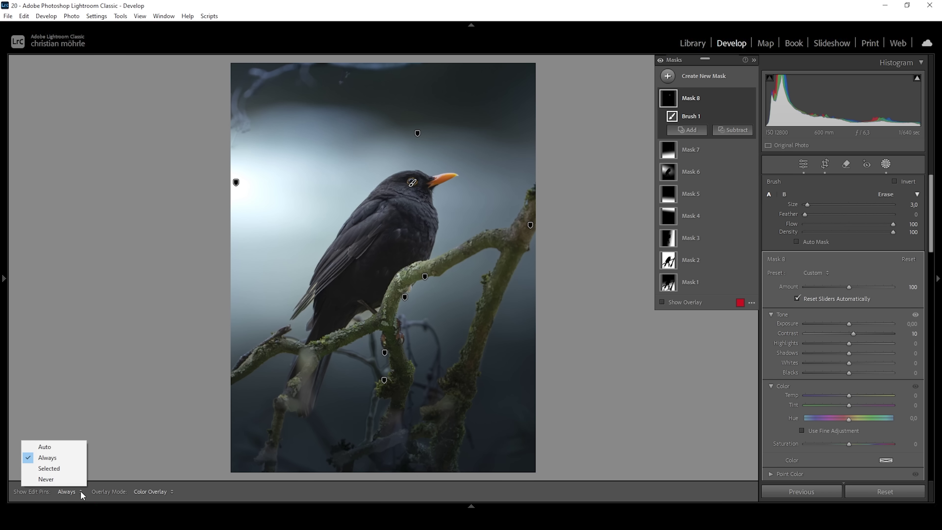
pyautogui.click(63, 481)
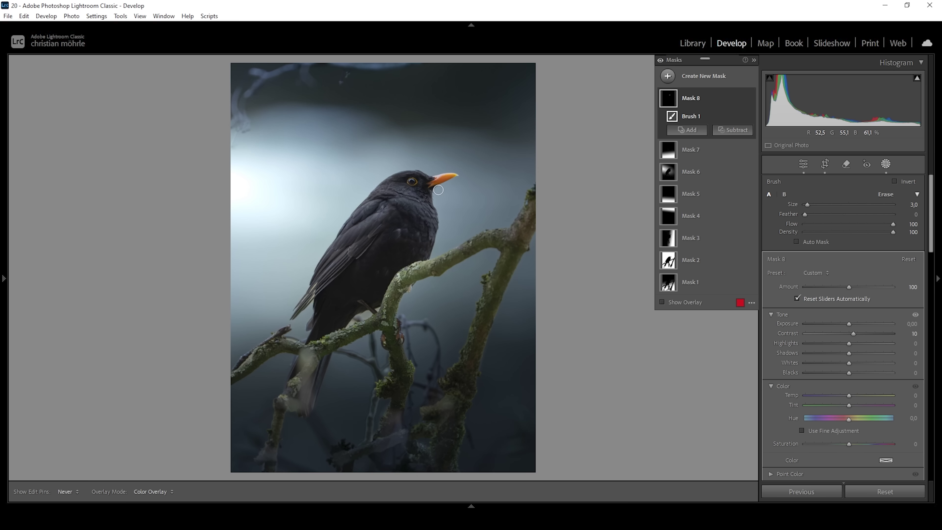
pyautogui.moveTo(849, 343); pyautogui.dragTo(871, 343)
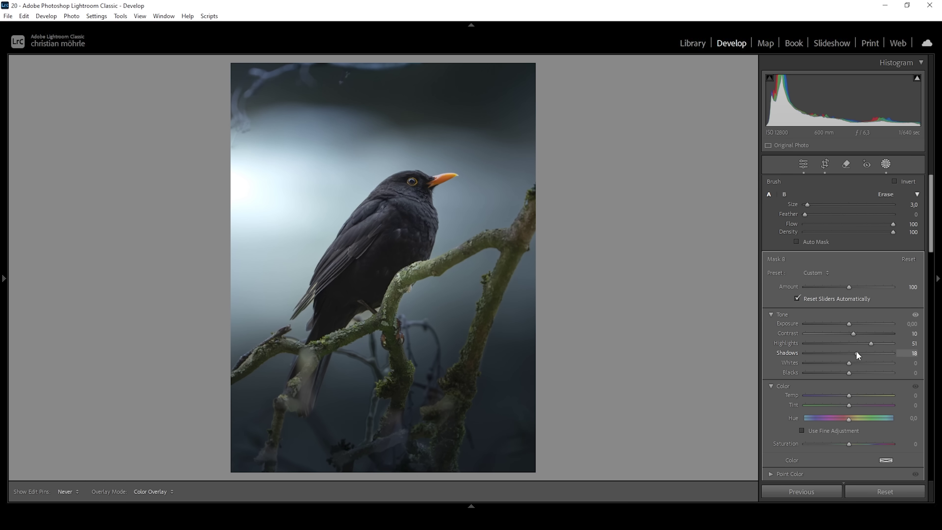
pyautogui.moveTo(858, 351); pyautogui.dragTo(858, 350)
pyautogui.moveTo(853, 365); pyautogui.dragTo(894, 363)
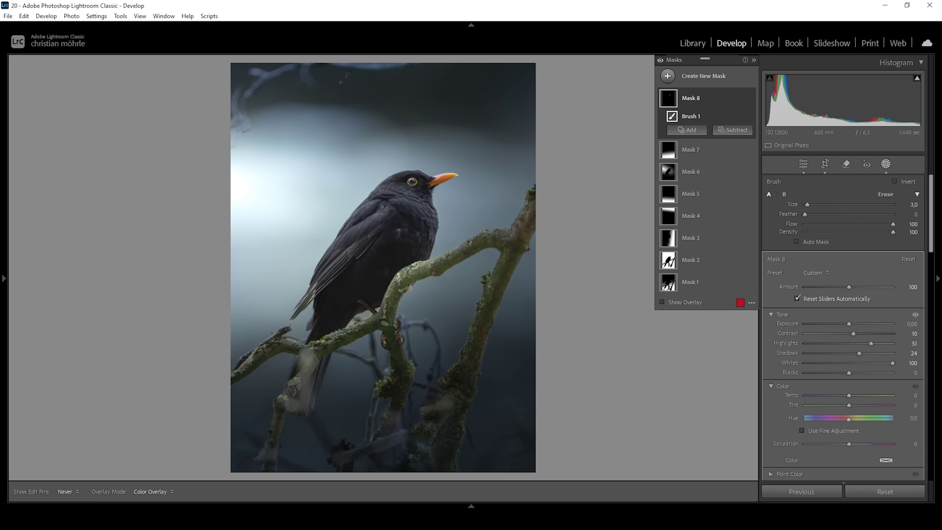
# Step: Warm the eye mask's temperature and set its Texture to 37 and Clarity to 29
pyautogui.moveTo(850, 397); pyautogui.dragTo(851, 398)
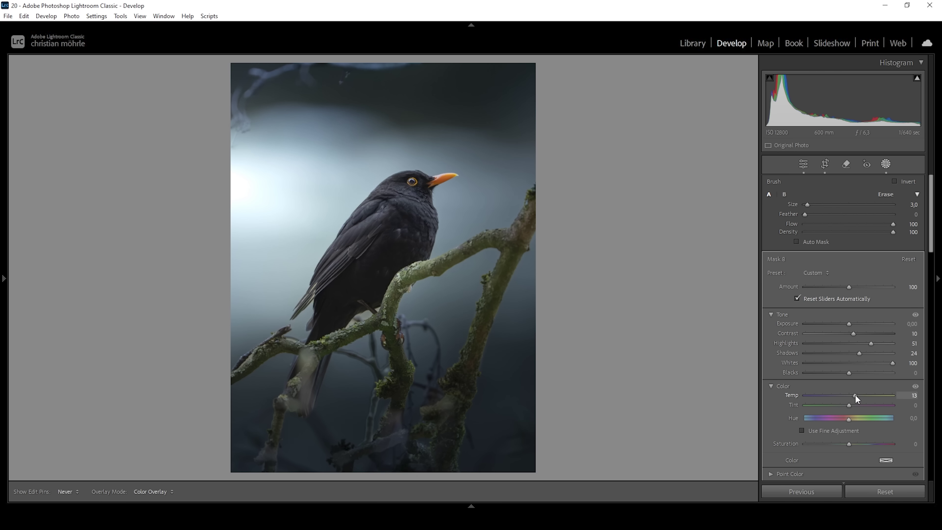
pyautogui.moveTo(860, 399); pyautogui.dragTo(860, 400)
pyautogui.moveTo(932, 239); pyautogui.dragTo(932, 297)
pyautogui.moveTo(854, 430)
pyautogui.mouseDown()
pyautogui.moveTo(865, 429)
pyautogui.moveTo(852, 437)
pyautogui.moveTo(862, 438)
pyautogui.mouseUp()
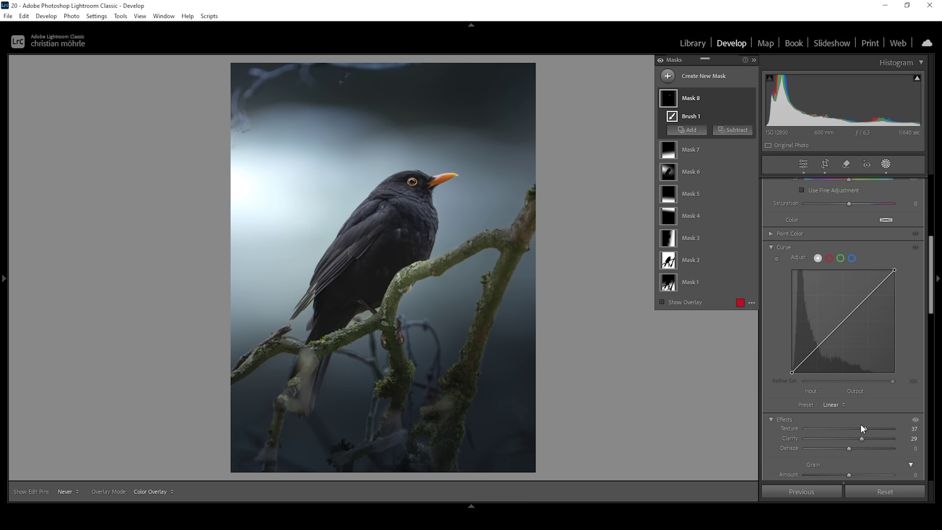
# Step: Add a subject mask for the bird and raise its Texture and Clarity slightly
pyautogui.click(668, 76)
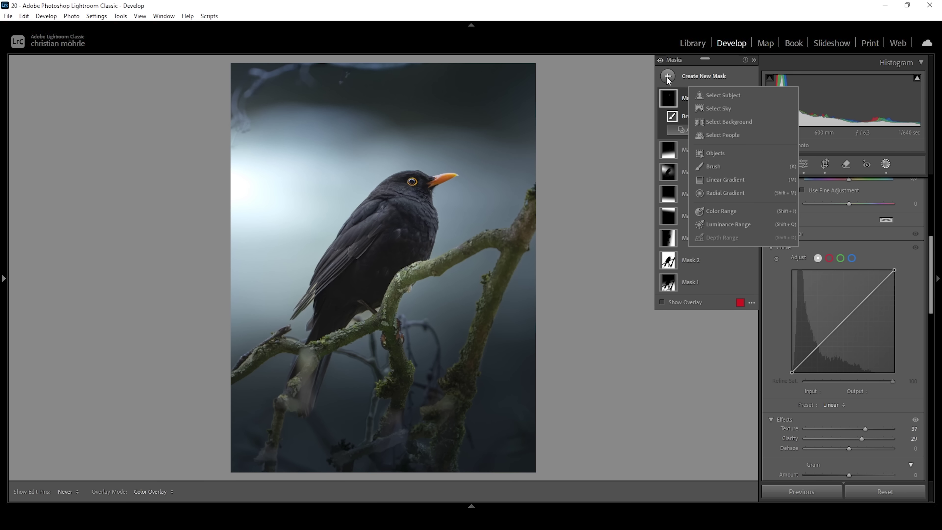
pyautogui.click(733, 94)
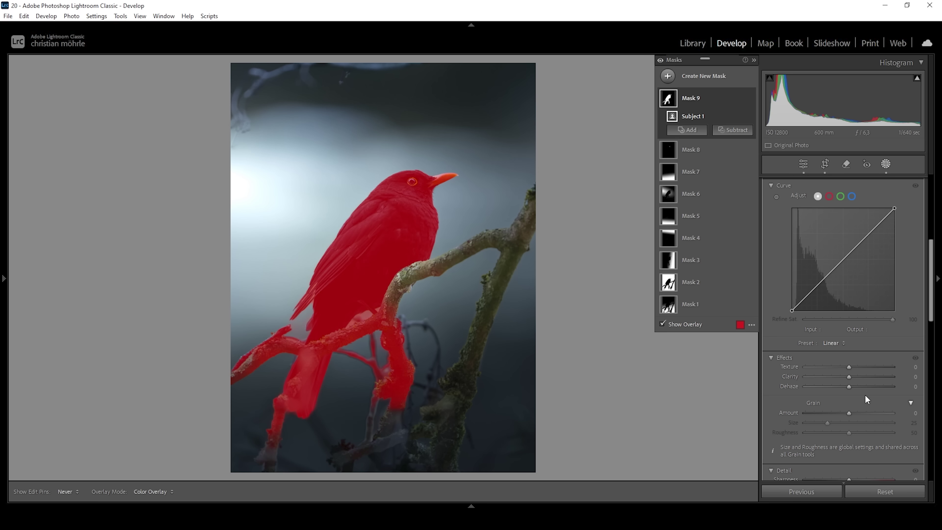
pyautogui.moveTo(850, 367); pyautogui.dragTo(852, 374)
pyautogui.moveTo(931, 278); pyautogui.dragTo(926, 165)
# Step: Set the subject mask's Contrast to 18, Whites to 8 and Temp to 10
pyautogui.moveTo(849, 272); pyautogui.dragTo(850, 304)
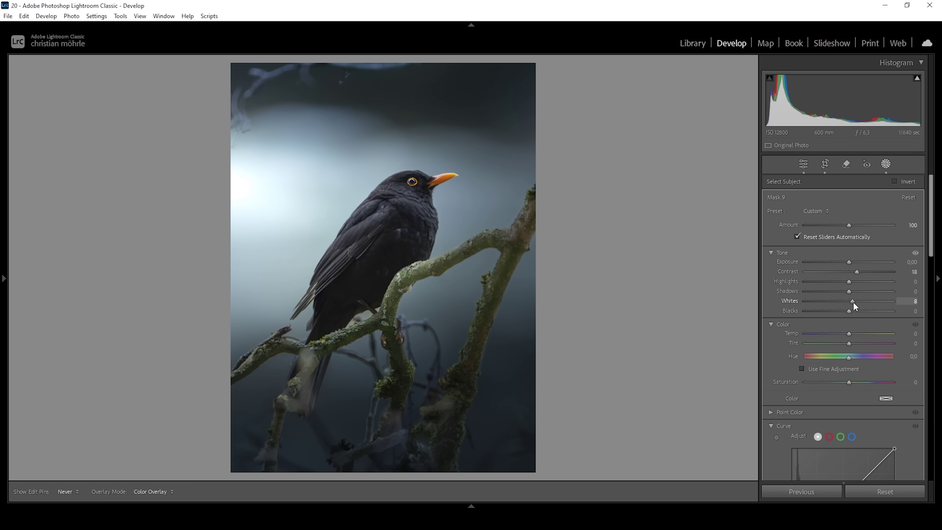
pyautogui.moveTo(853, 302); pyautogui.dragTo(853, 302)
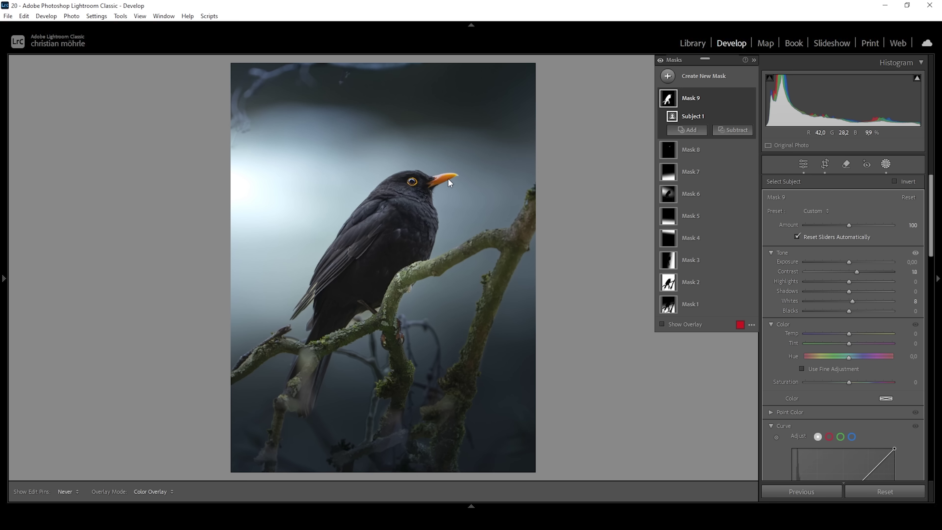
pyautogui.moveTo(848, 334); pyautogui.dragTo(852, 336)
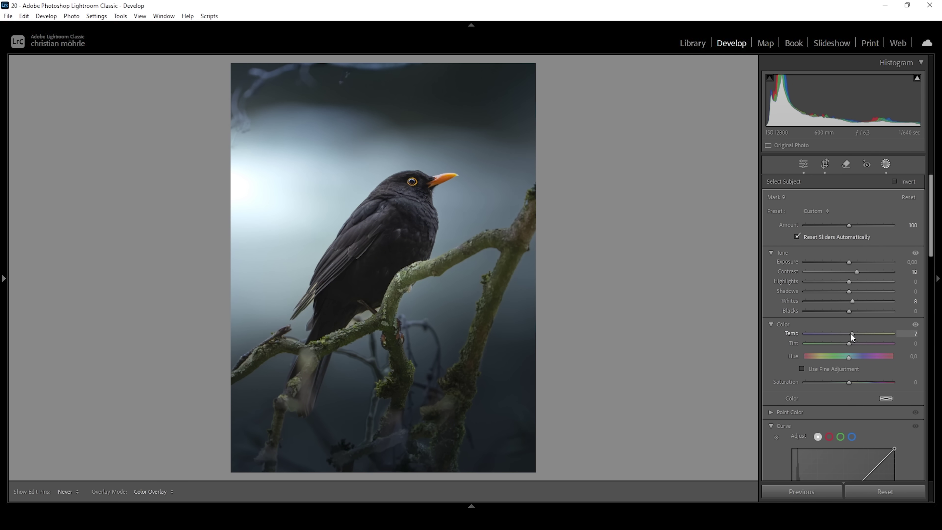
pyautogui.moveTo(852, 333); pyautogui.dragTo(852, 333)
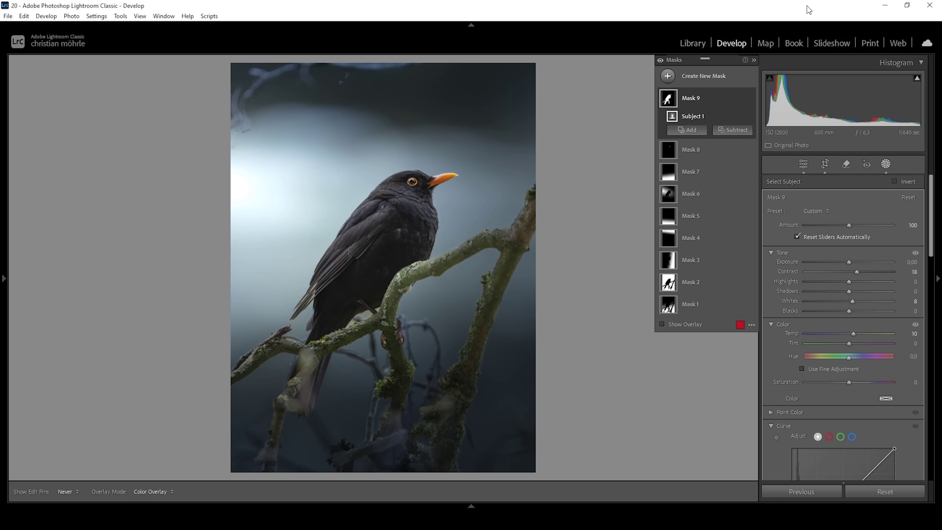
# Step: Create a second subject mask and subtract a linear gradient to exclude the lower part of the bird
pyautogui.click(692, 130)
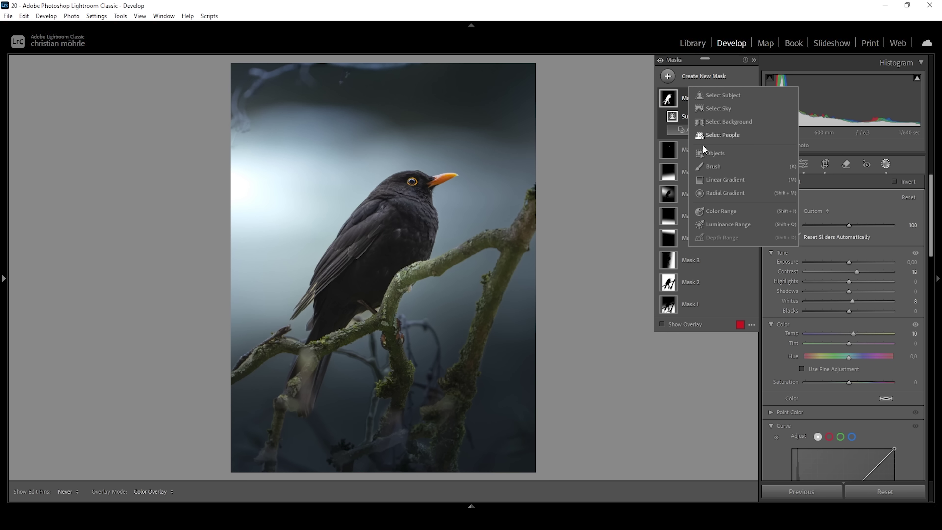
pyautogui.click(734, 95)
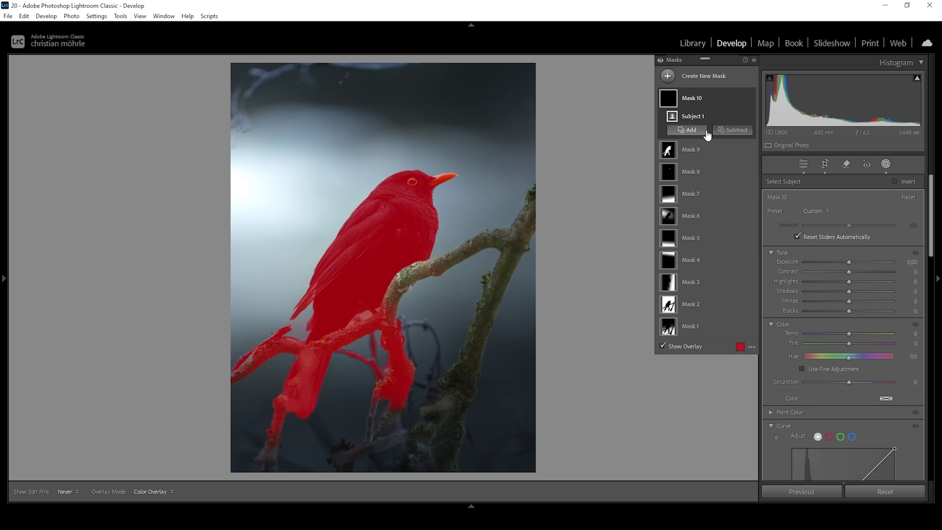
pyautogui.click(730, 129)
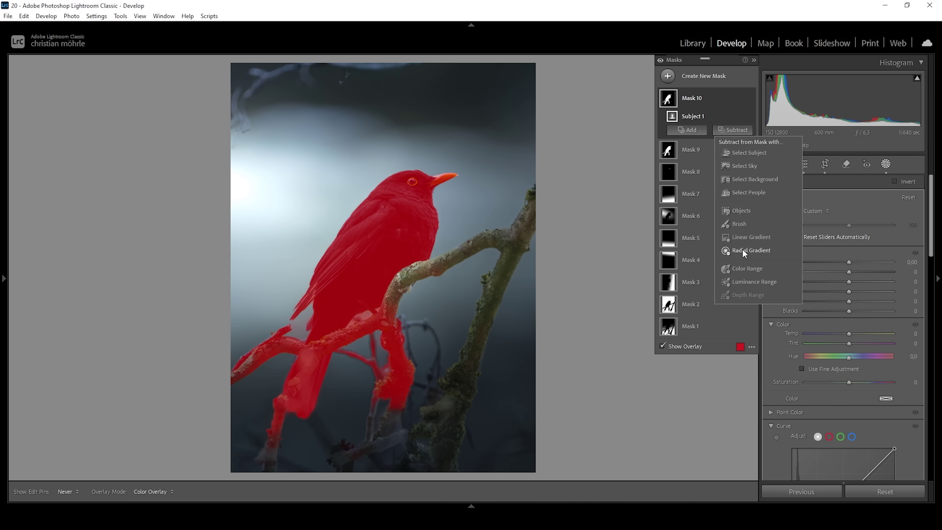
pyautogui.press('Escape')
pyautogui.press('m')
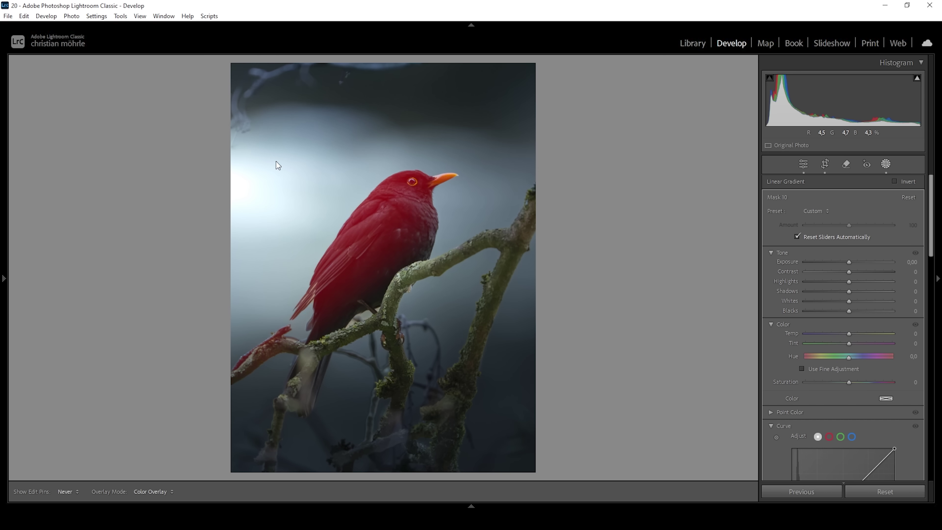
pyautogui.click(314, 144)
# Step: Show the edit pins always, tilt and widen the subtracted gradient along the bird's back, and set Exposure to 0.45 and Whites to 100
pyautogui.click(69, 492)
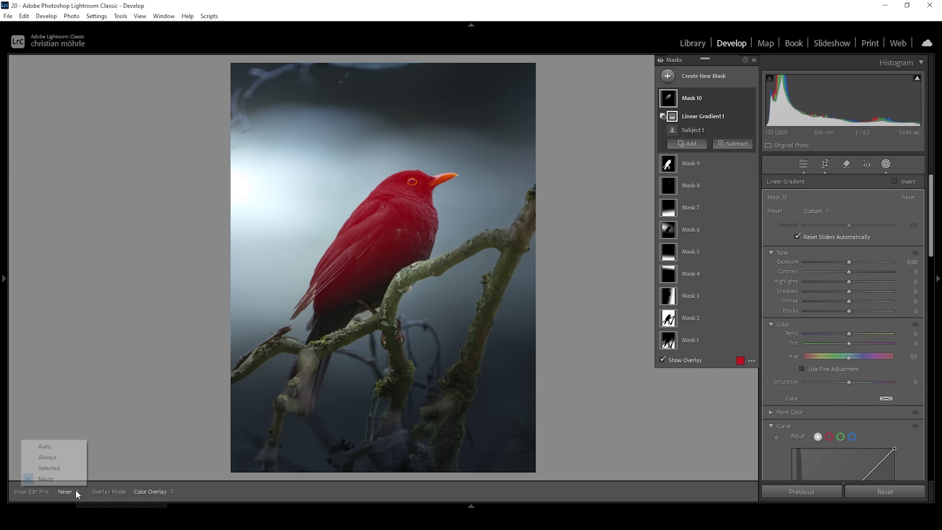
pyautogui.click(69, 458)
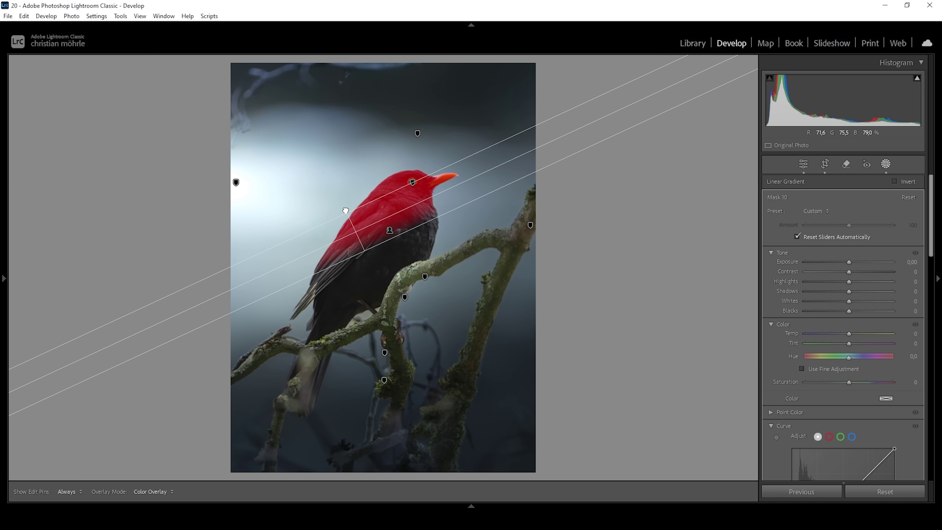
pyautogui.moveTo(342, 203); pyautogui.dragTo(299, 181)
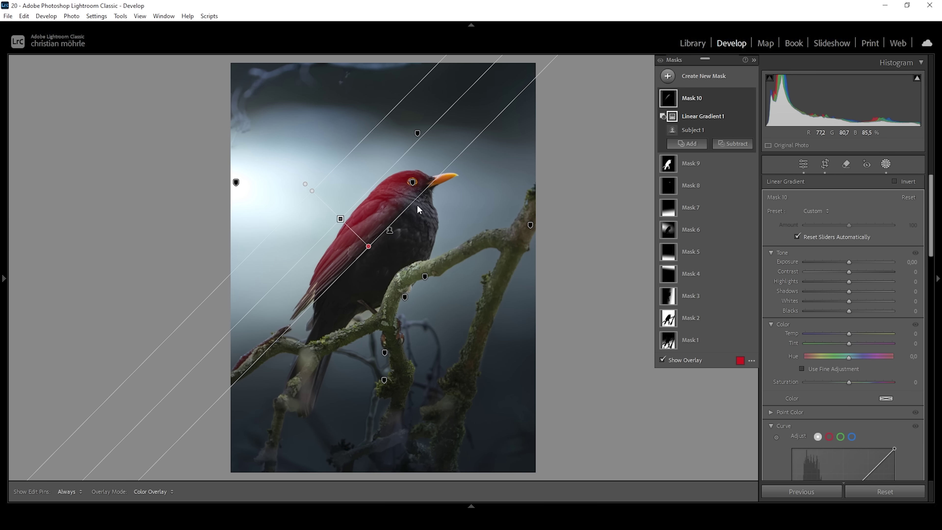
pyautogui.moveTo(850, 262); pyautogui.dragTo(855, 261)
pyautogui.moveTo(851, 302); pyautogui.dragTo(926, 301)
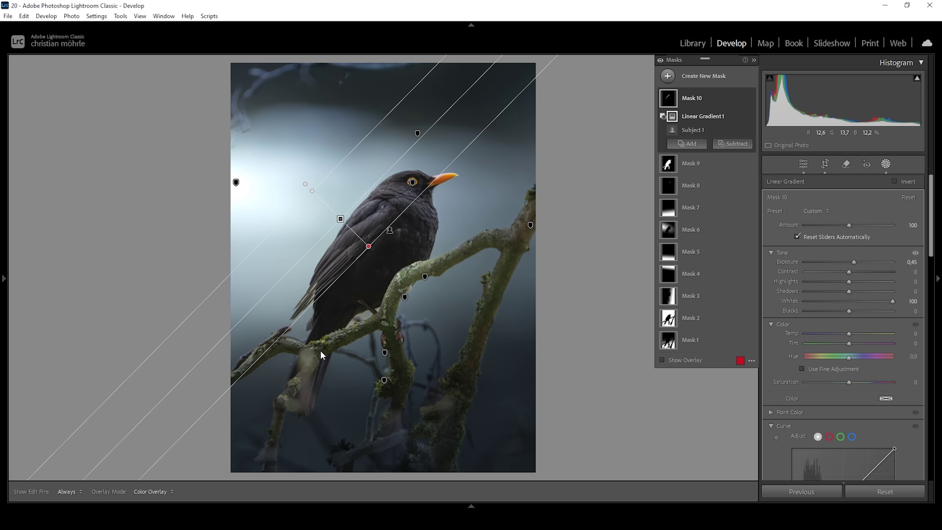
# Step: Create a color range mask sampled from the mossy perch branch and set Refine to 33
pyautogui.click(664, 82)
pyautogui.click(720, 212)
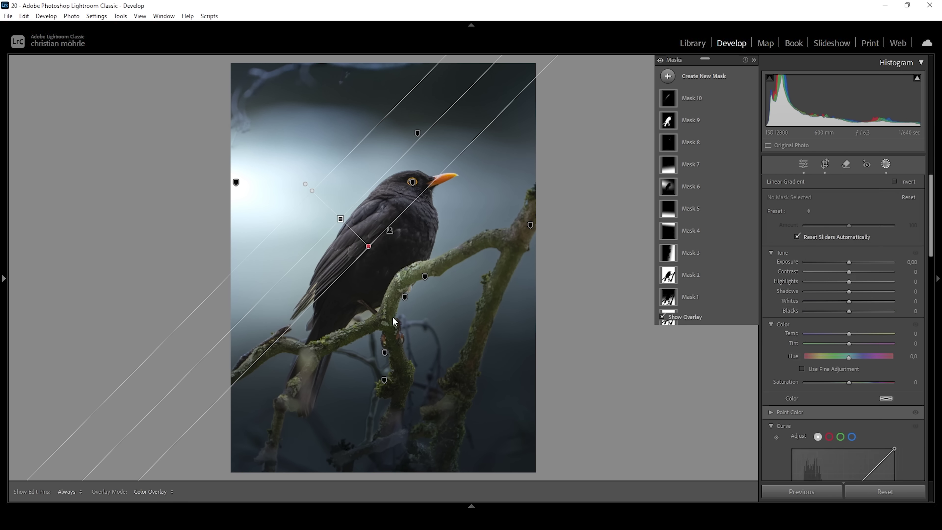
pyautogui.click(416, 274)
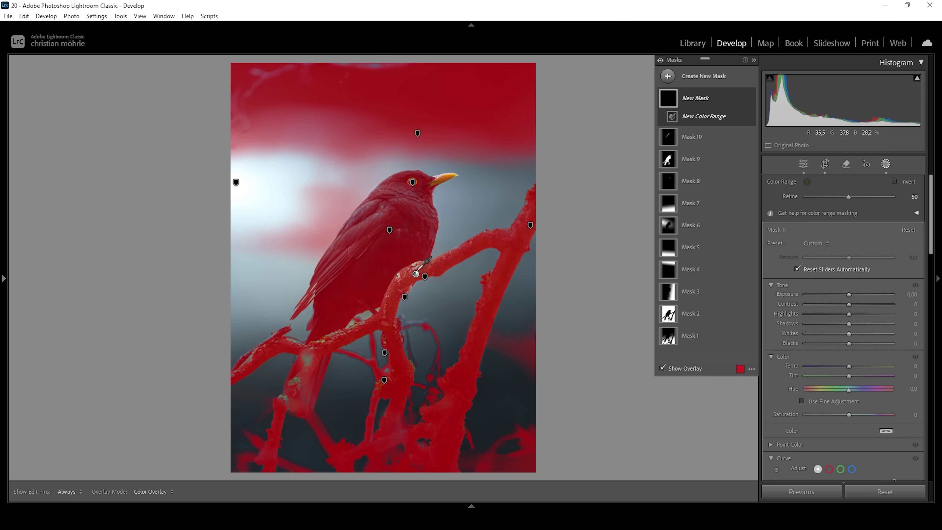
pyautogui.moveTo(849, 197); pyautogui.dragTo(834, 197)
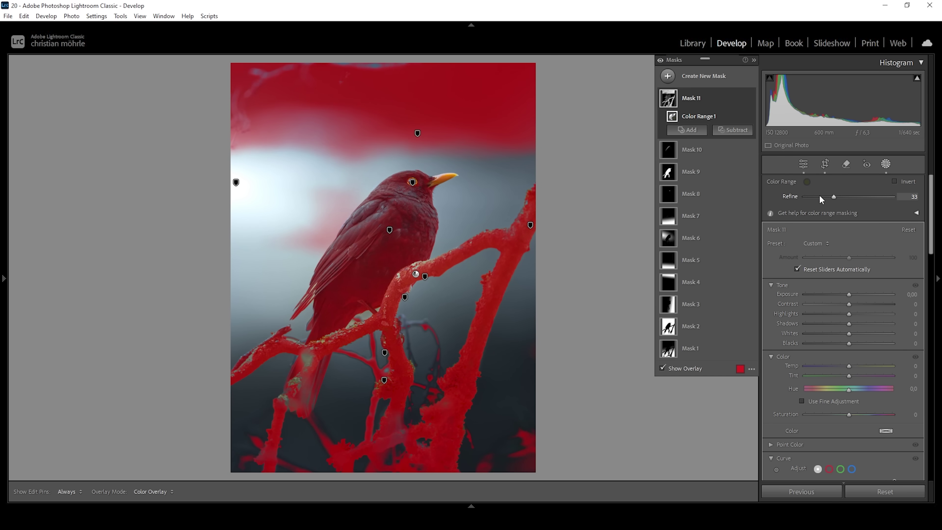
# Step: Subtract the subject and a tilted linear gradient over the upper photo from the color range mask, leaving only the branches masked
pyautogui.click(733, 130)
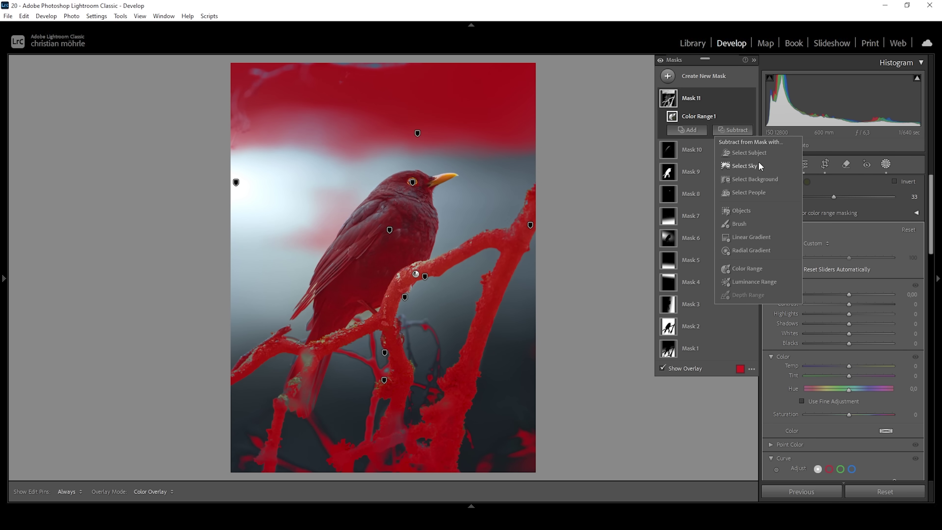
pyautogui.click(757, 152)
pyautogui.click(732, 144)
pyautogui.click(766, 232)
pyautogui.moveTo(341, 249); pyautogui.dragTo(358, 295)
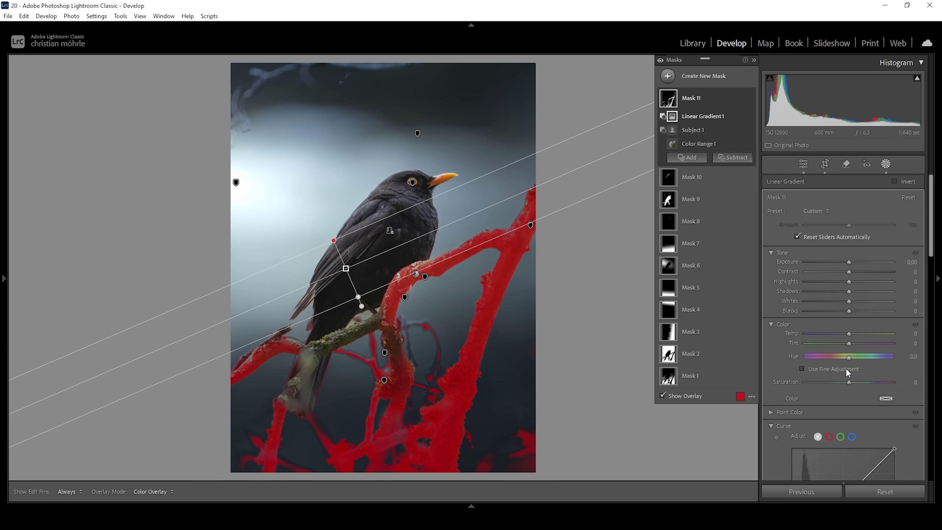
# Step: Set the branch mask's Saturation to -49 and brush in the missing stretch of perch branch below the bird, then close masking
pyautogui.moveTo(849, 382); pyautogui.dragTo(839, 381)
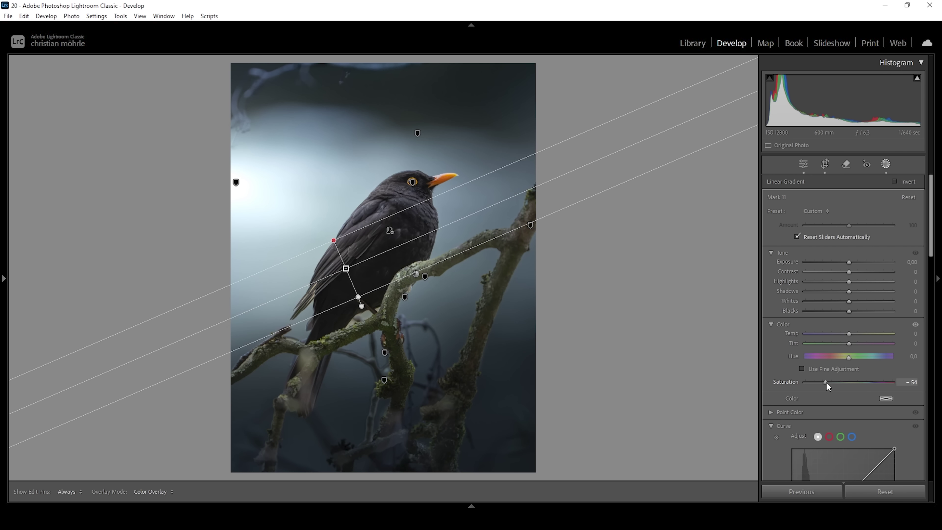
pyautogui.press('k')
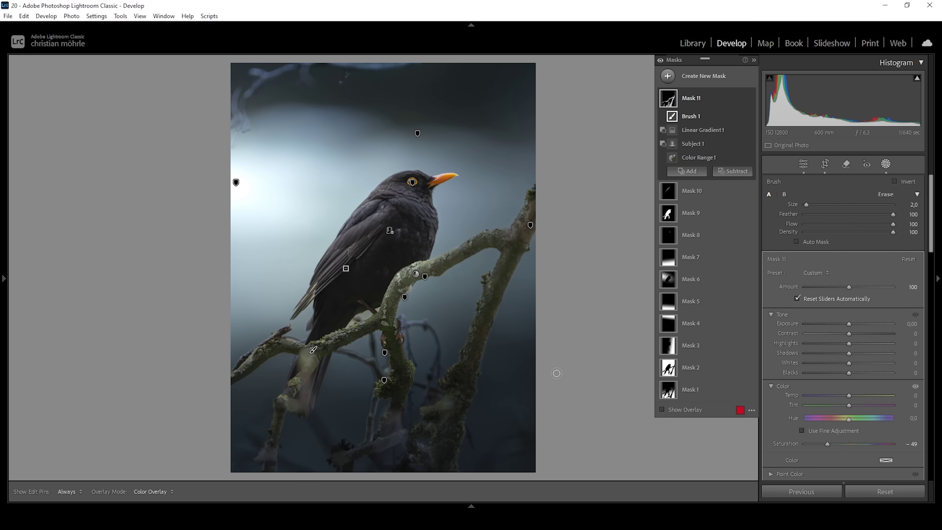
pyautogui.click(804, 163)
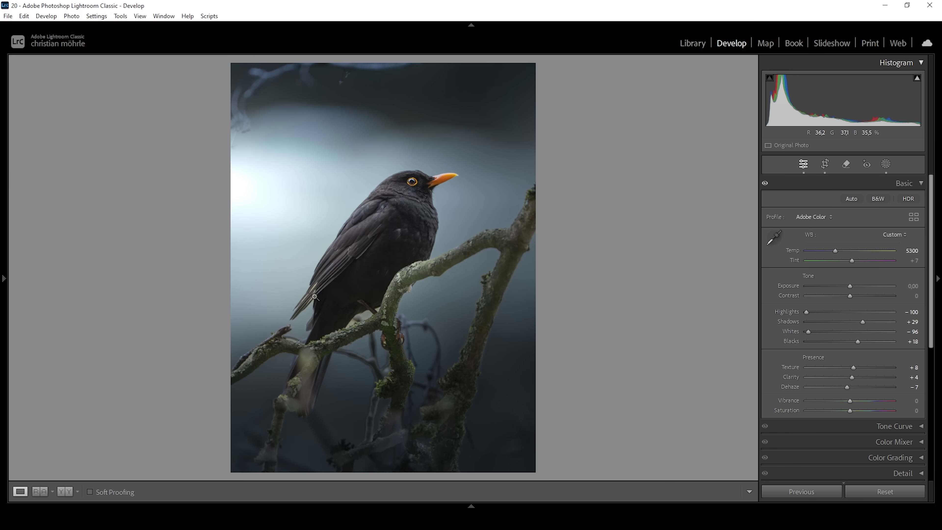
# Step: Try a color range mask sampled from the yellowish gaps between the bird's wing feathers, and undo the sampling
pyautogui.click(315, 295)
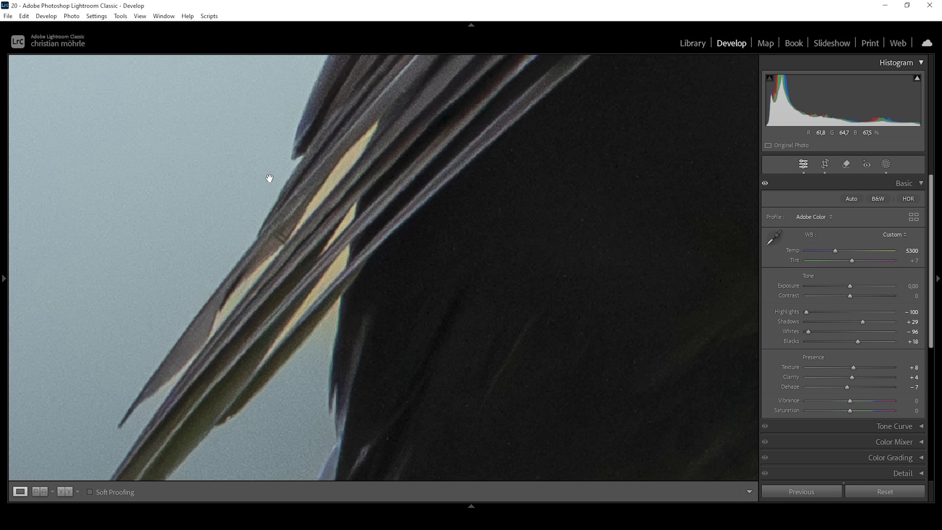
pyautogui.click(886, 165)
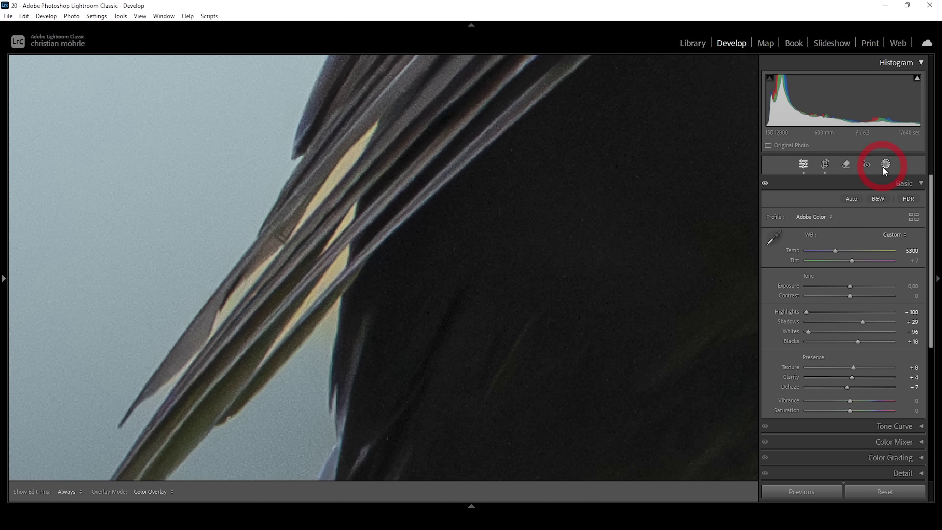
pyautogui.click(668, 75)
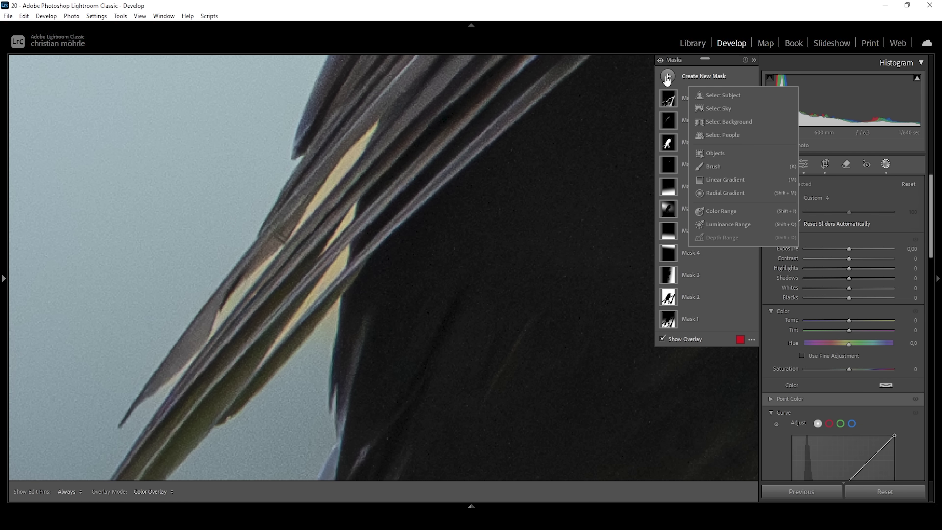
pyautogui.click(732, 216)
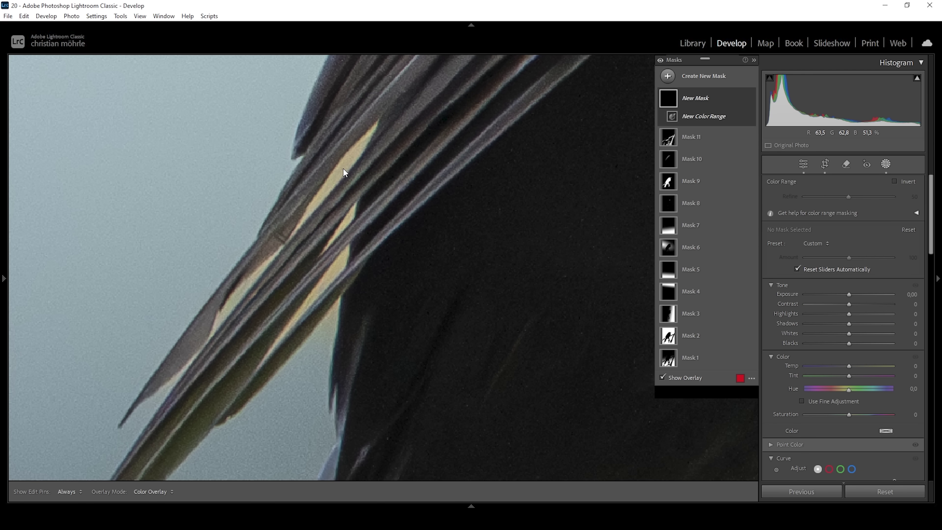
pyautogui.click(344, 168)
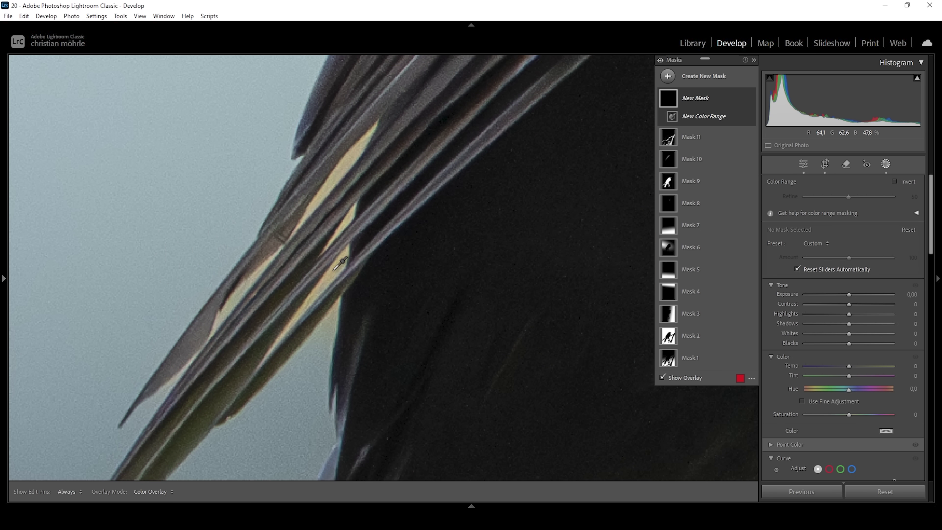
pyautogui.click(333, 271)
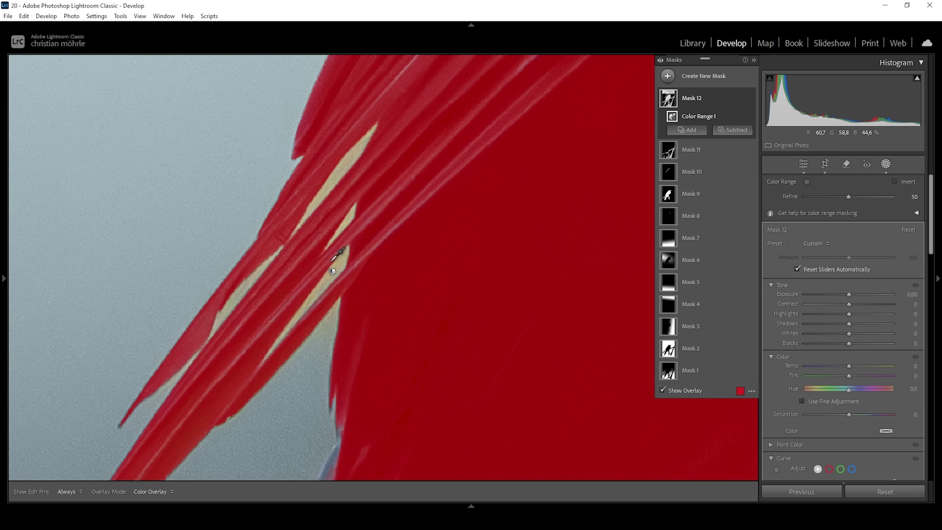
pyautogui.hotkey('ctrl', 'z')
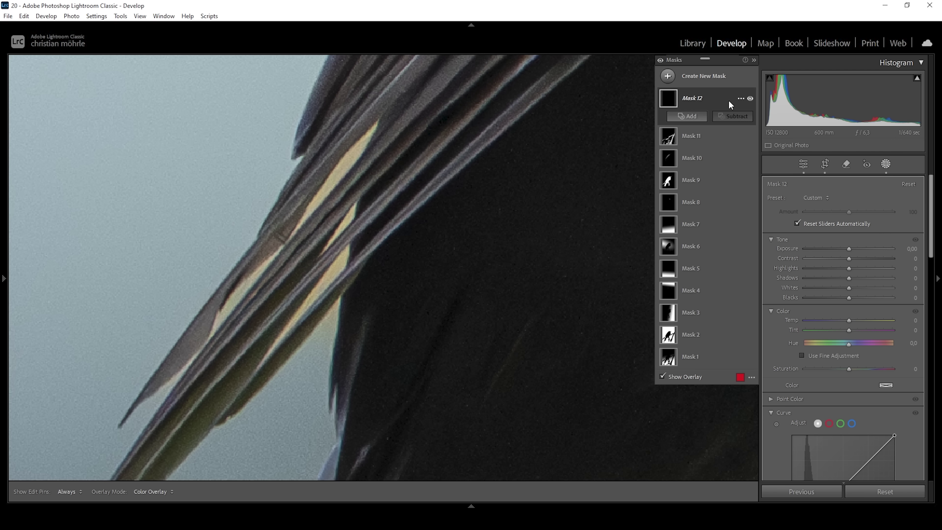
# Step: Create a color range mask sampled from the pale blue background beside the bird's wing feathers
pyautogui.click(668, 76)
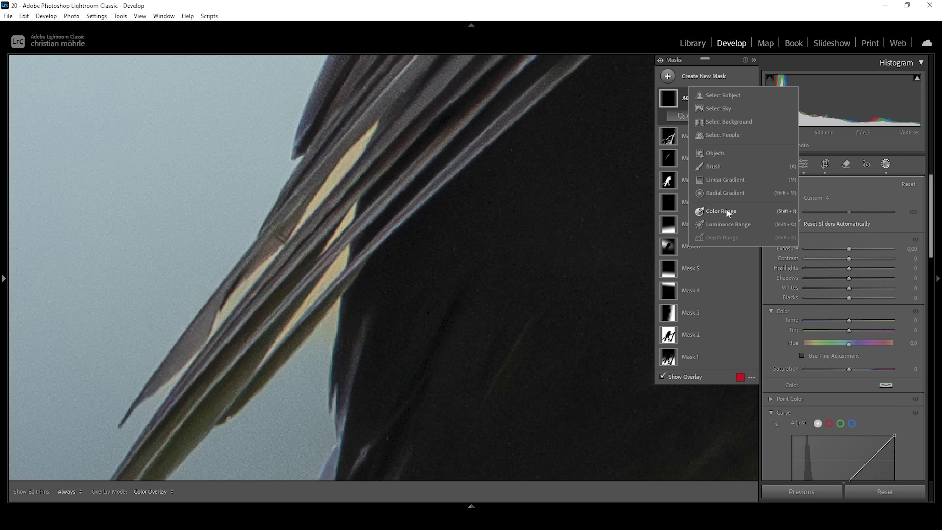
pyautogui.press('Escape')
pyautogui.hotkey('shift', 'j')
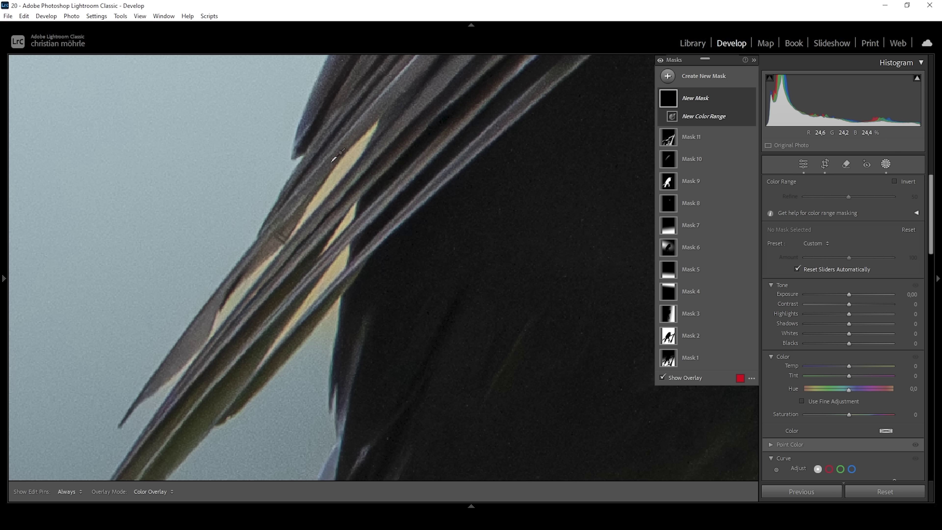
pyautogui.click(173, 164)
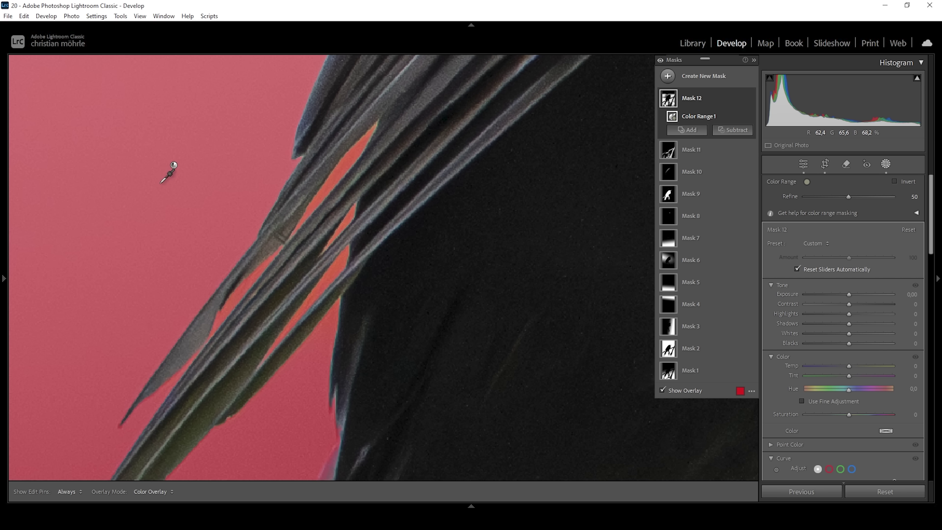
# Step: Intersect the color range mask with a brush, hide the edit pins while painting the yellowish gaps between the wing feathers, and show them again
pyautogui.rightClick(740, 99)
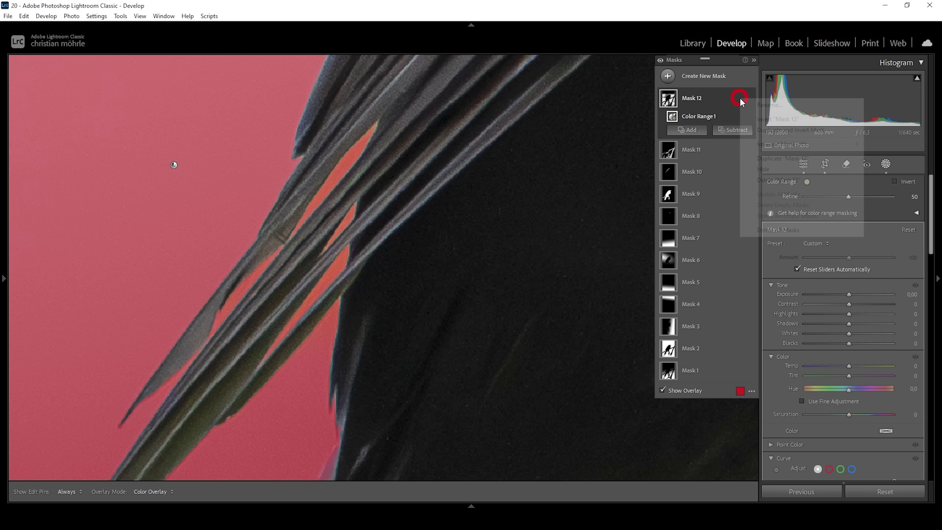
pyautogui.moveTo(778, 147)
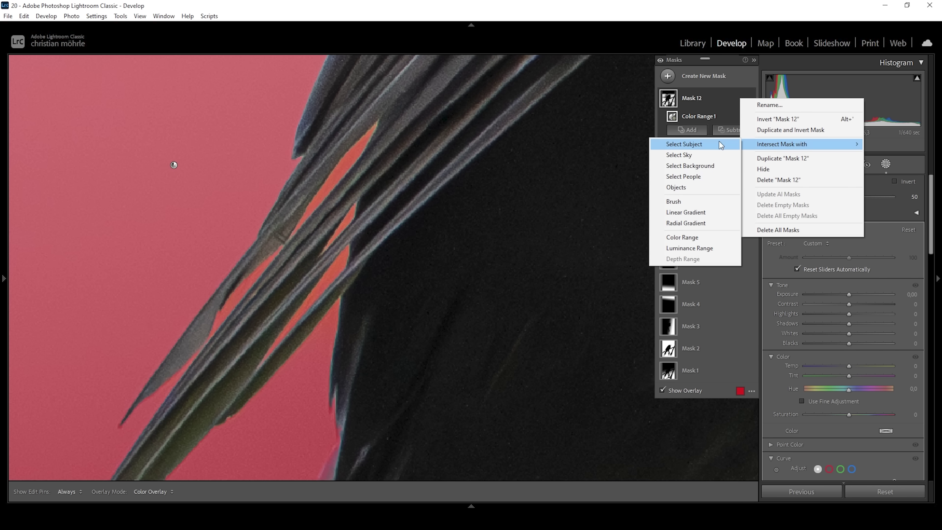
pyautogui.click(300, 226)
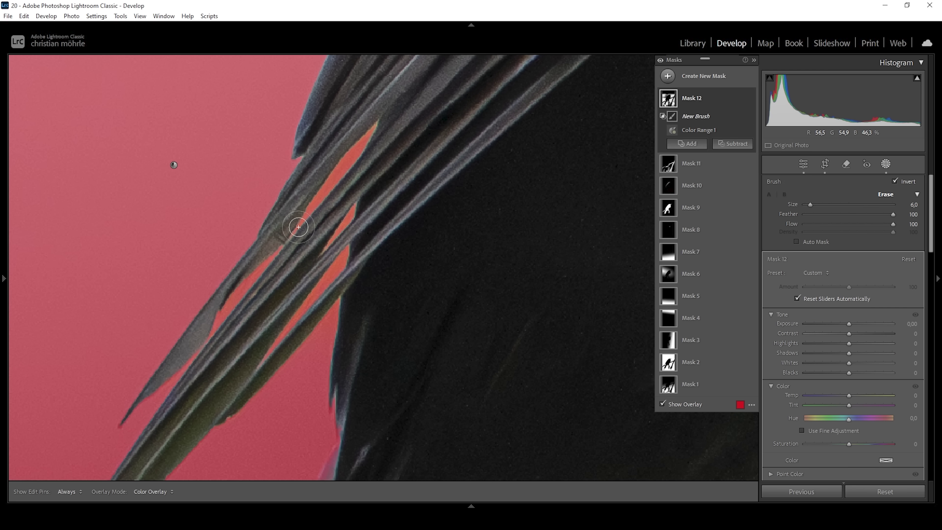
pyautogui.press('h')
pyautogui.moveTo(297, 228)
pyautogui.mouseDown()
pyautogui.moveTo(358, 147)
pyautogui.moveTo(343, 162)
pyautogui.mouseUp()
pyautogui.moveTo(356, 203); pyautogui.dragTo(323, 253)
pyautogui.moveTo(349, 247)
pyautogui.mouseDown()
pyautogui.moveTo(266, 346)
pyautogui.moveTo(270, 326)
pyautogui.moveTo(221, 342)
pyautogui.moveTo(218, 317)
pyautogui.moveTo(289, 251)
pyautogui.mouseUp()
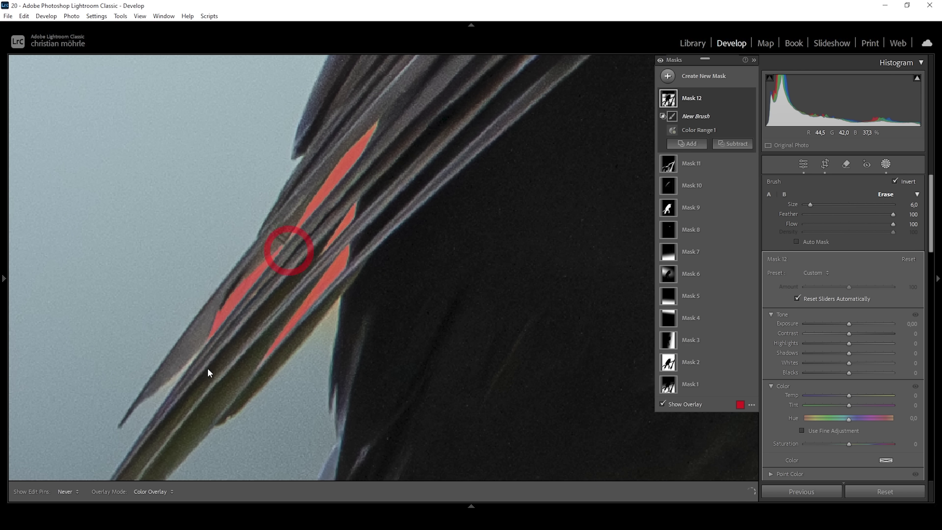
pyautogui.press('h')
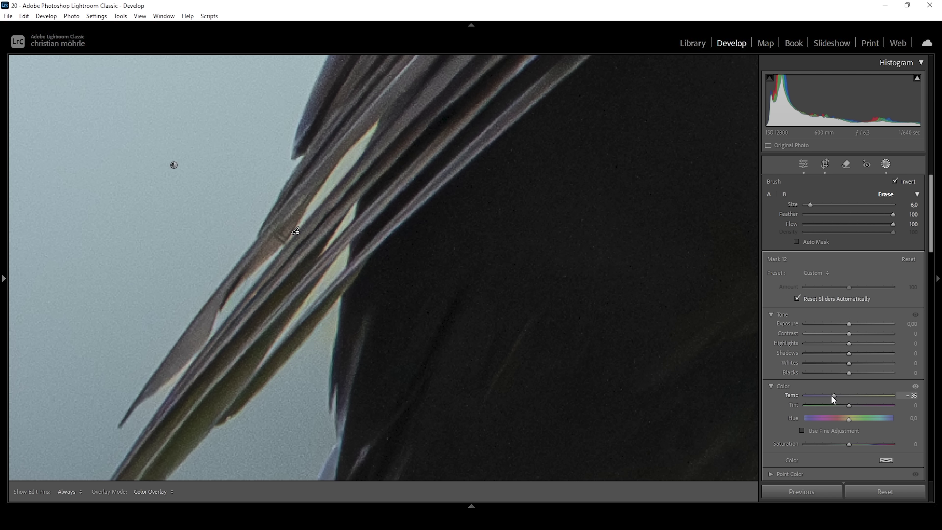
# Step: Cool the masked feather gaps by lowering their Temp to match the blue background, and close masking
pyautogui.moveTo(824, 394); pyautogui.dragTo(824, 395)
pyautogui.click(804, 166)
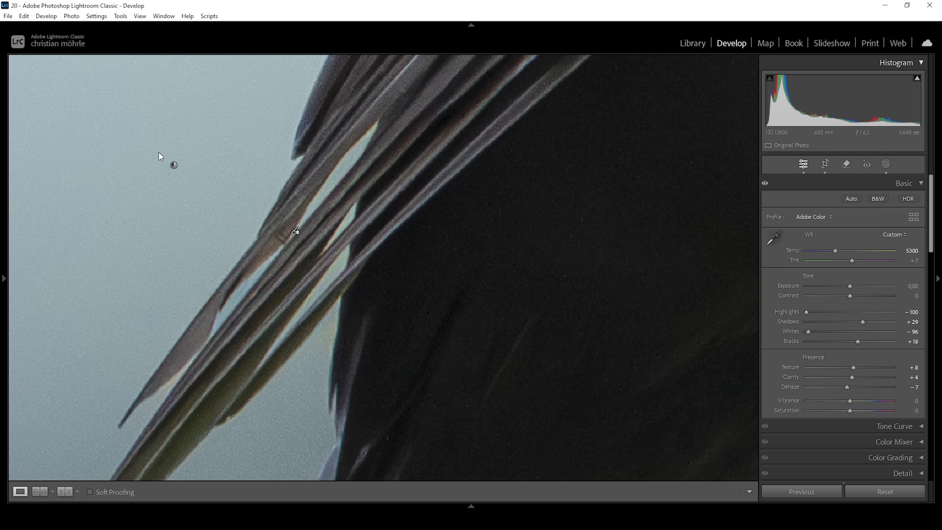
pyautogui.click(234, 173)
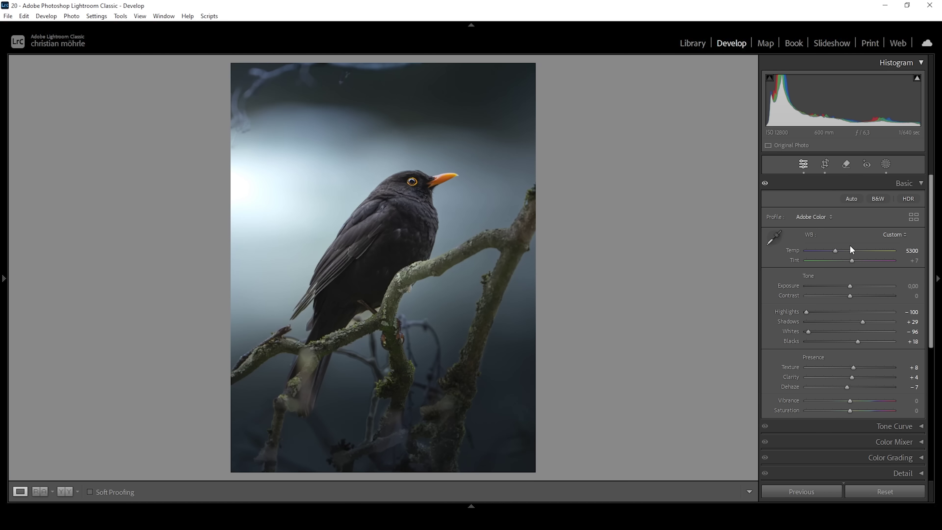
# Step: Compare the photo with all masks switched off and on again, leaving them enabled
pyautogui.click(886, 163)
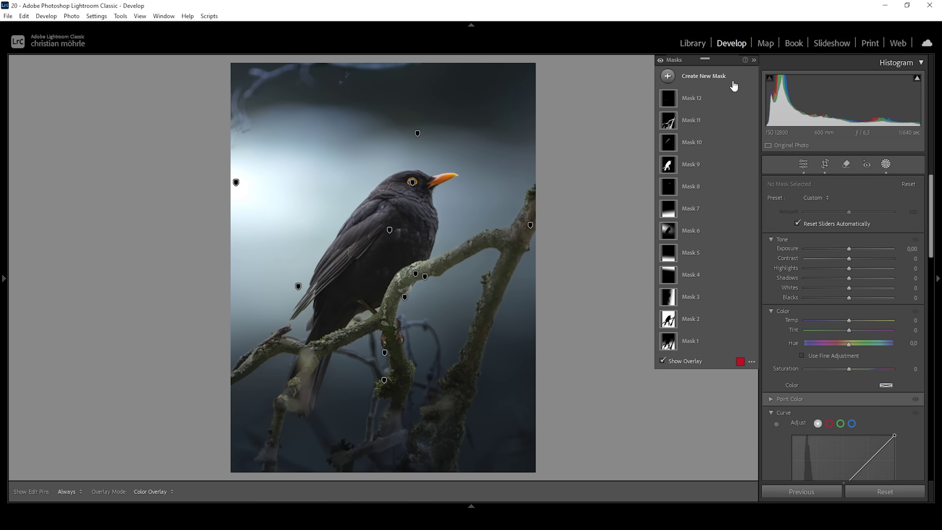
pyautogui.click(661, 60)
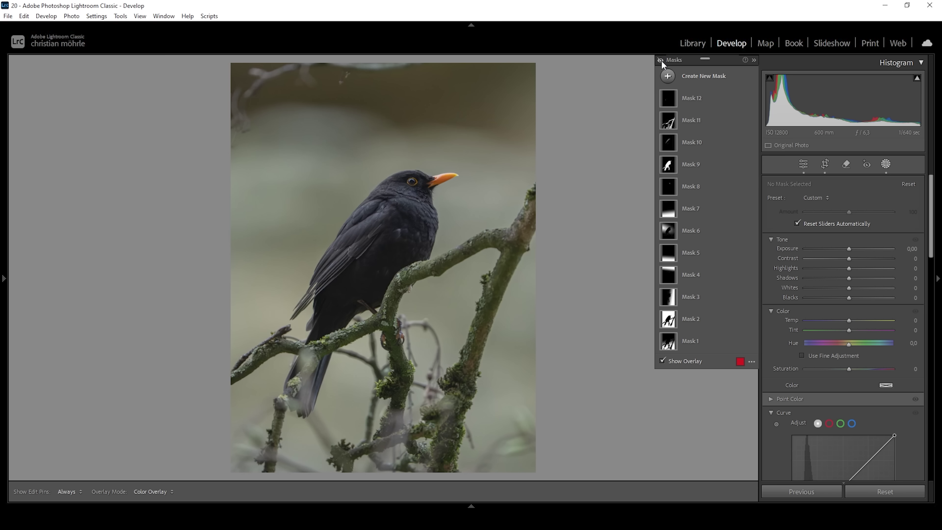
pyautogui.click(661, 61)
pyautogui.click(804, 166)
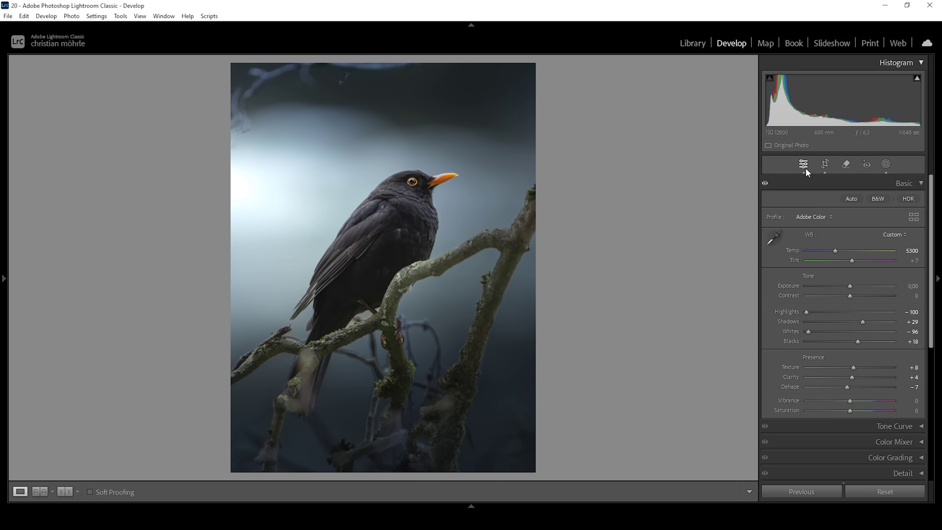
# Step: Reduce the Yellow, Green and Blue saturation in the Color Mixer
pyautogui.click(923, 184)
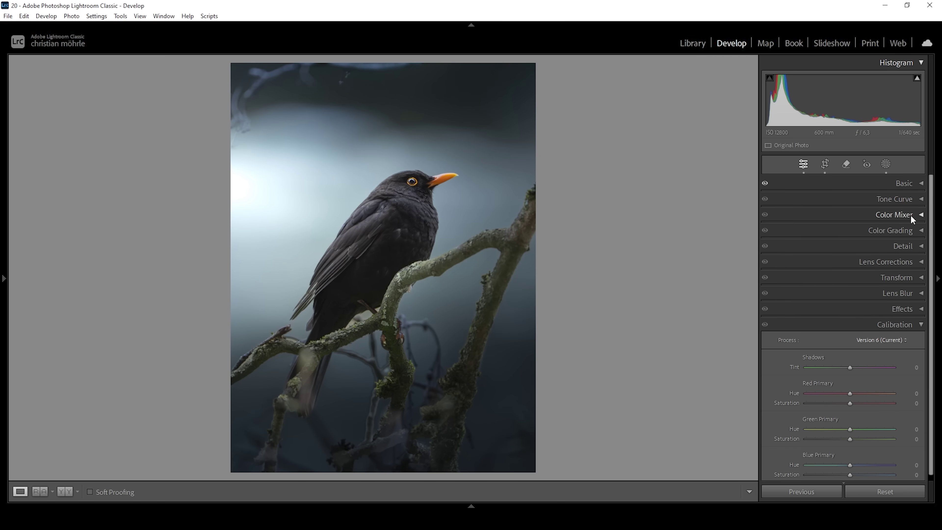
pyautogui.click(899, 213)
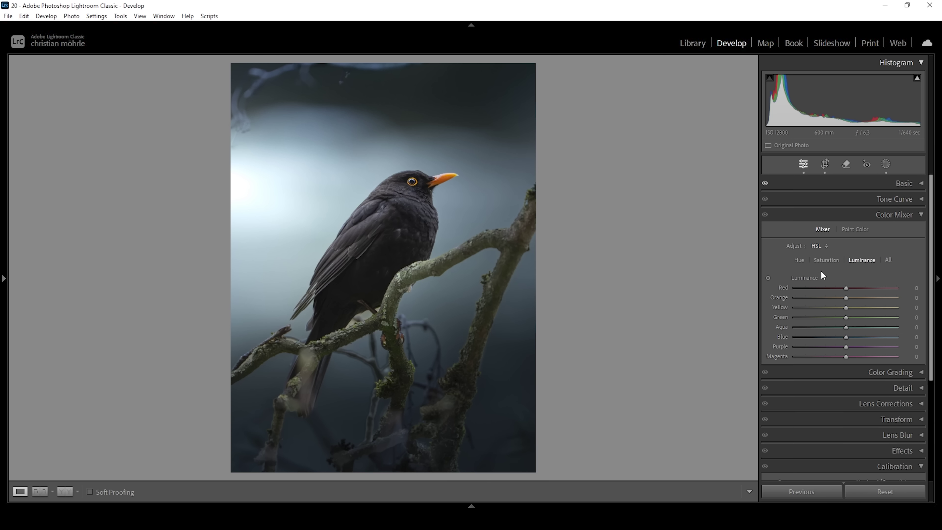
pyautogui.click(828, 260)
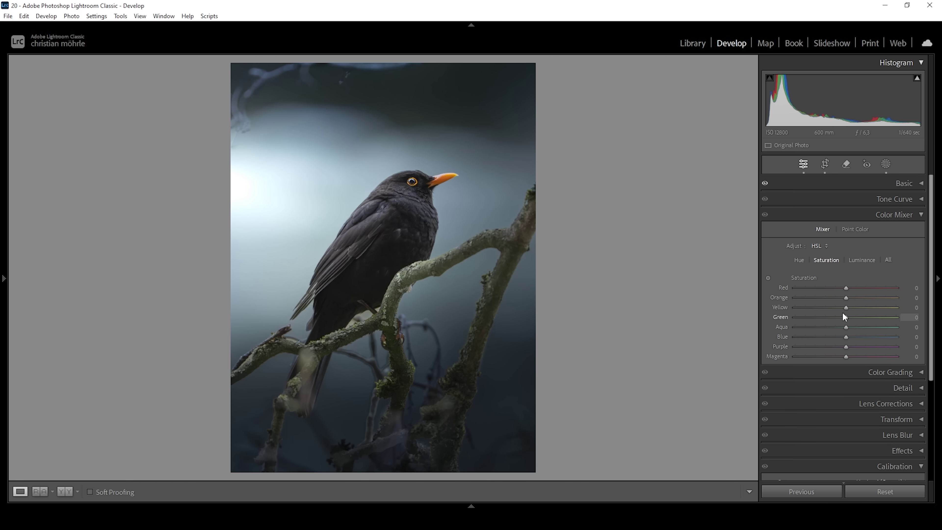
pyautogui.moveTo(846, 308); pyautogui.dragTo(839, 309)
pyautogui.moveTo(827, 316); pyautogui.dragTo(841, 336)
pyautogui.click(920, 215)
# Step: Tint the midtones with a slight blue hue and low saturation in Color Grading
pyautogui.click(907, 233)
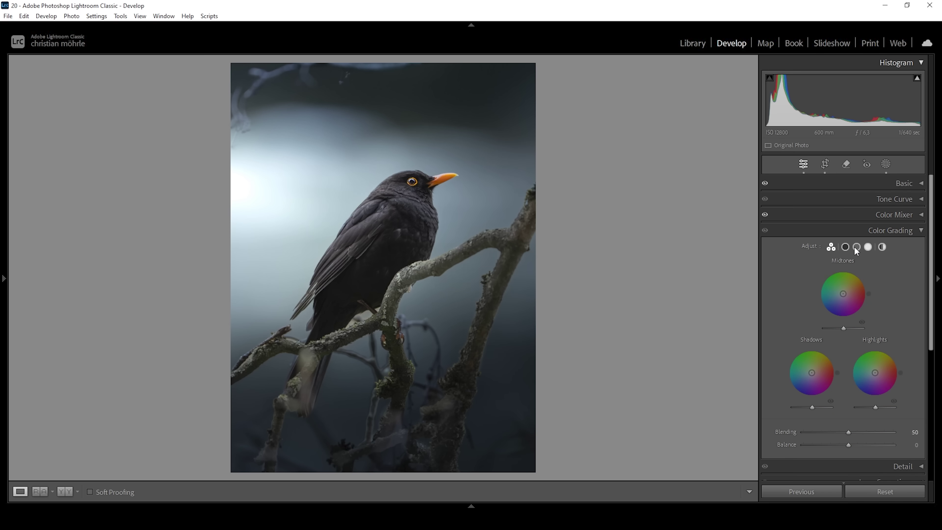
pyautogui.click(855, 248)
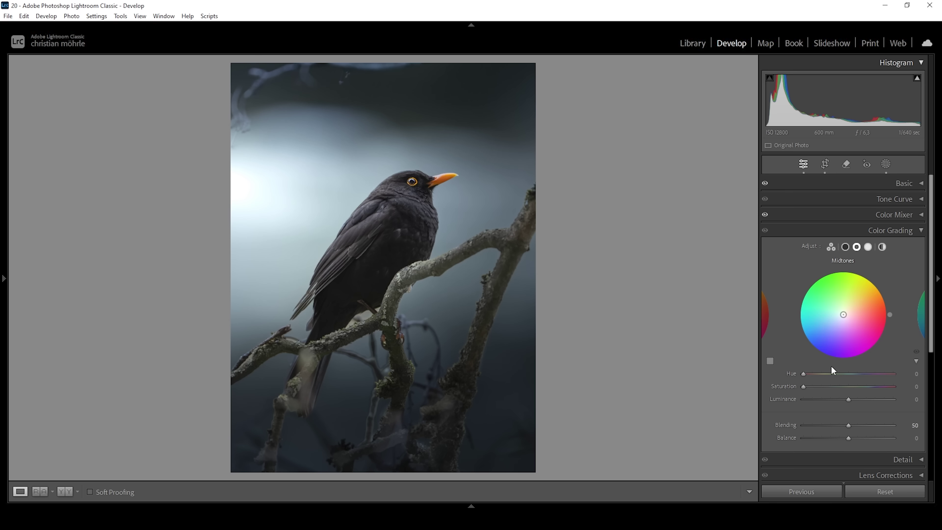
pyautogui.moveTo(804, 373); pyautogui.dragTo(858, 376)
pyautogui.moveTo(858, 377); pyautogui.dragTo(815, 387)
pyautogui.click(920, 231)
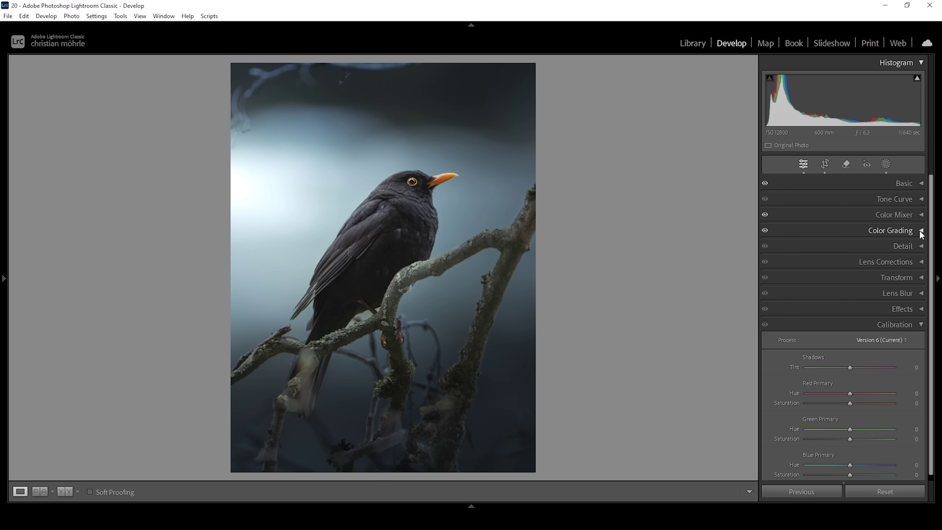
# Step: Lower the Blue Primary Hue slightly and raise the Blue Primary Saturation in Calibration
pyautogui.scroll(-1, 819, 431)
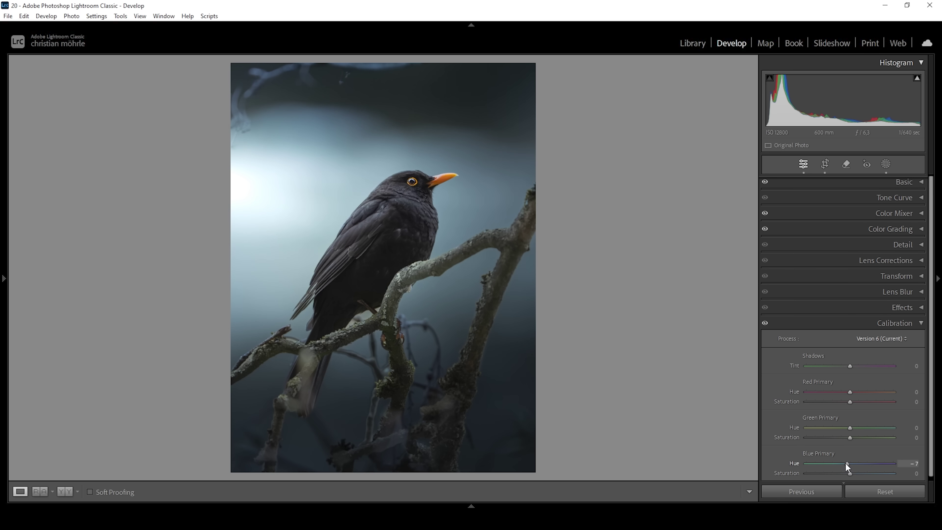
pyautogui.moveTo(844, 462); pyautogui.dragTo(857, 477)
pyautogui.click(905, 325)
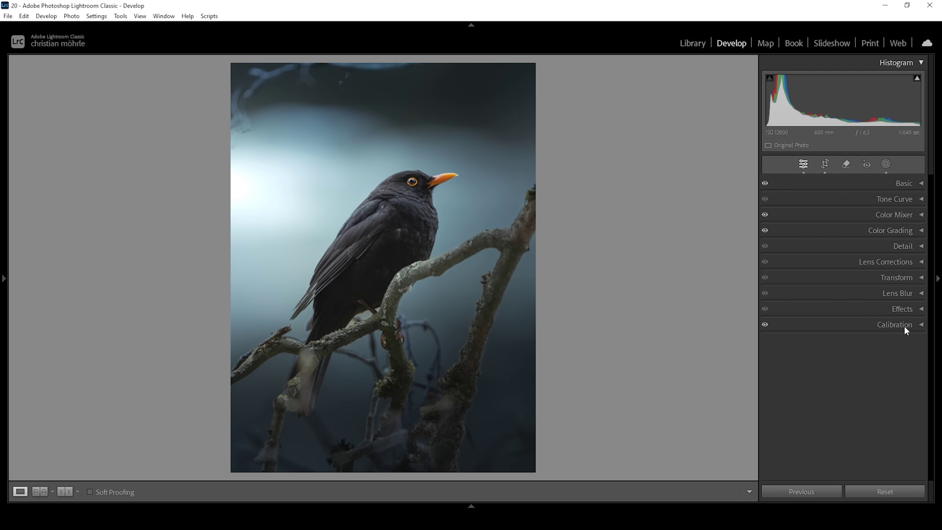
# Step: Sharpen the photo with Radius 0.5 and Detail 100, and raise both the sharpening Masking and Amount
pyautogui.click(910, 245)
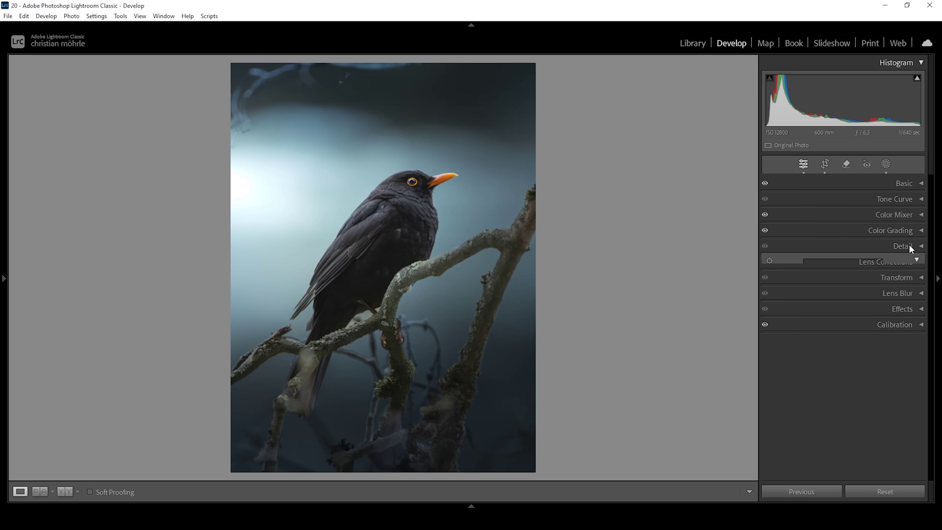
pyautogui.moveTo(826, 315); pyautogui.dragTo(940, 320)
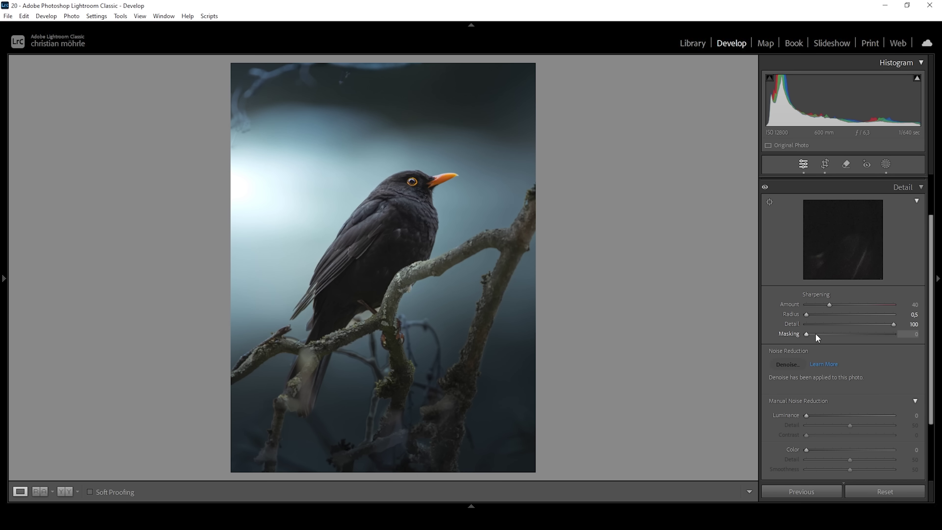
pyautogui.moveTo(806, 334); pyautogui.dragTo(868, 334)
pyautogui.moveTo(831, 302); pyautogui.dragTo(860, 302)
pyautogui.click(919, 188)
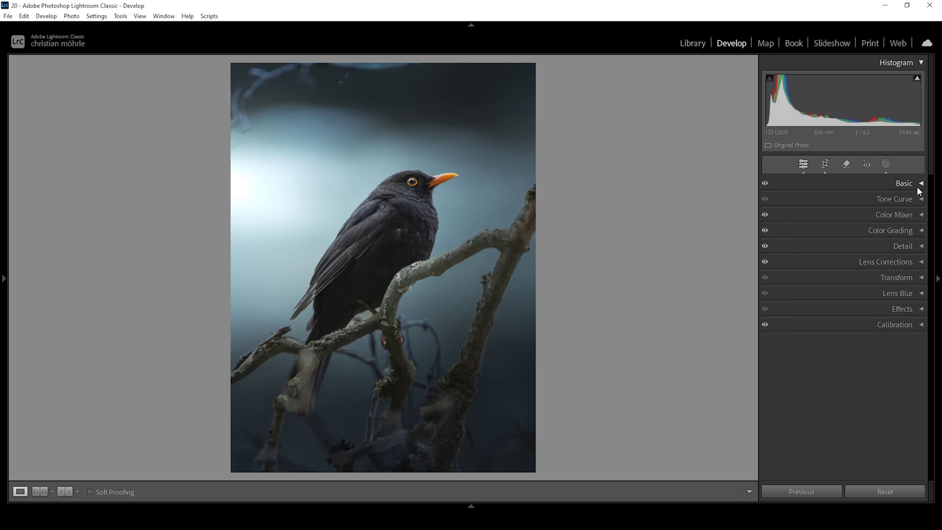
# Step: Remove the blurred branches along the photo's upper-left corner and top edge with the generative AI Remove tool at brush size 12
pyautogui.press('q')
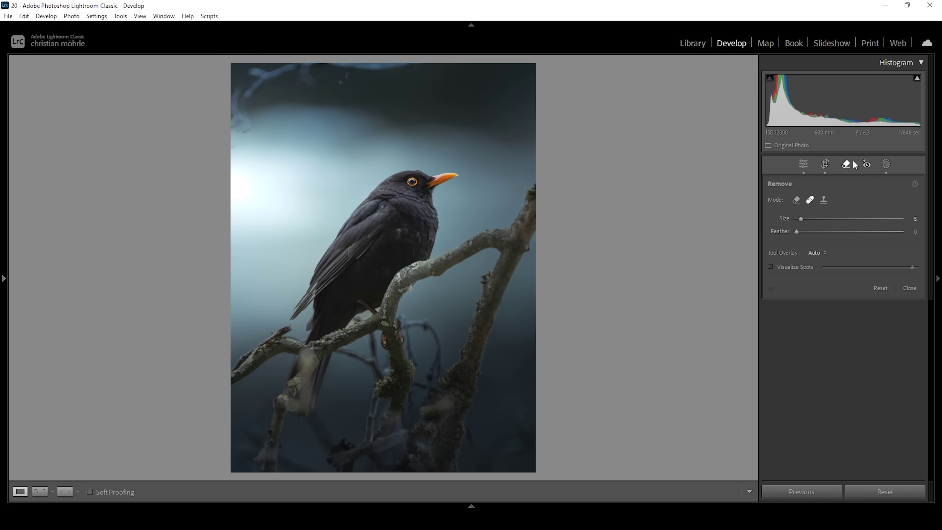
pyautogui.click(796, 201)
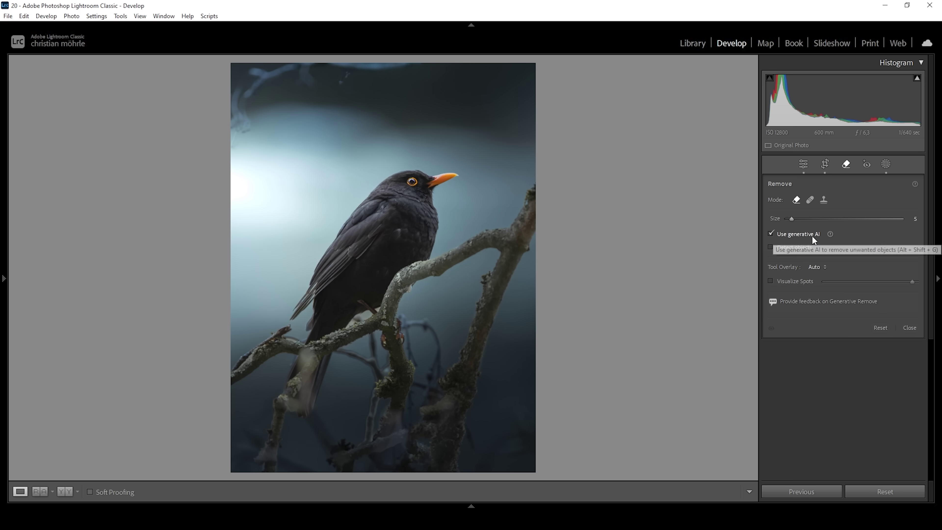
pyautogui.scroll(7, 245, 122)
pyautogui.moveTo(244, 122)
pyautogui.mouseDown()
pyautogui.moveTo(230, 138)
pyautogui.moveTo(238, 91)
pyautogui.moveTo(238, 112)
pyautogui.moveTo(259, 78)
pyautogui.moveTo(248, 69)
pyautogui.moveTo(301, 65)
pyautogui.moveTo(260, 81)
pyautogui.moveTo(303, 62)
pyautogui.moveTo(311, 82)
pyautogui.moveTo(312, 66)
pyautogui.moveTo(348, 72)
pyautogui.moveTo(351, 64)
pyautogui.moveTo(352, 73)
pyautogui.moveTo(424, 60)
pyautogui.moveTo(315, 83)
pyautogui.mouseUp()
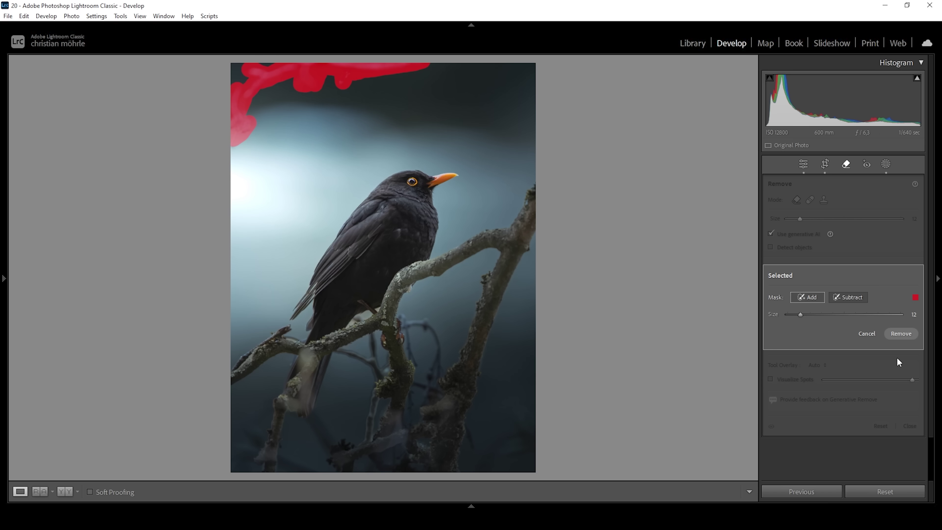
pyautogui.click(905, 338)
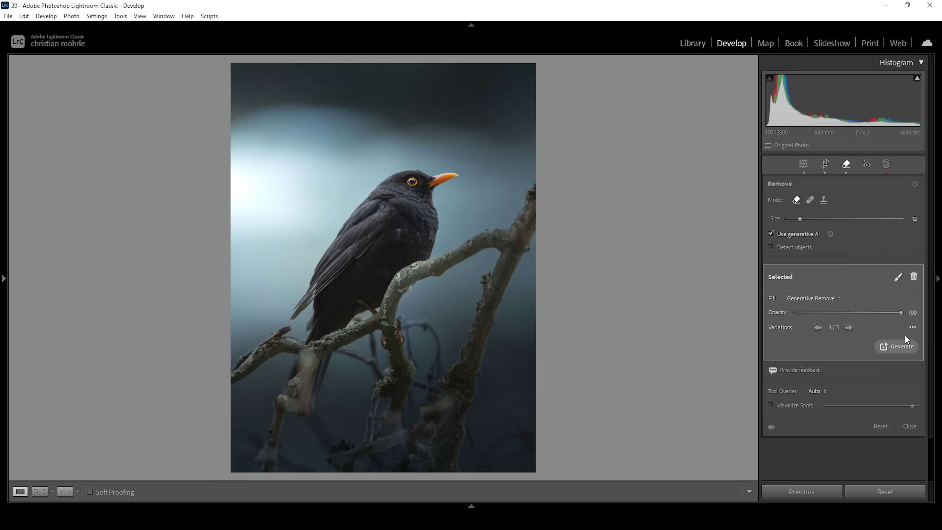
# Step: Remove the thin curved twigs between the two mossy trunks below the main branch with generative AI at brush size 10
pyautogui.press('Escape')
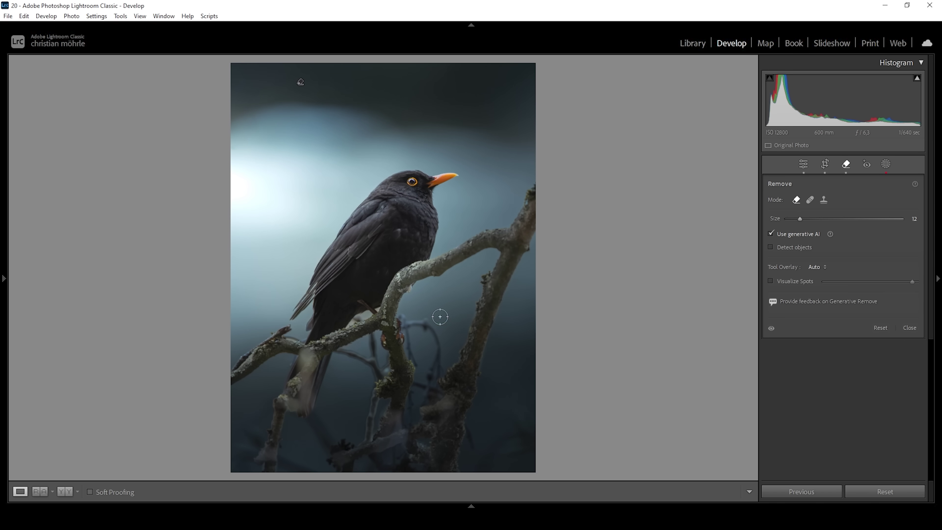
pyautogui.press('[')
pyautogui.press('[')
pyautogui.moveTo(406, 328)
pyautogui.mouseDown()
pyautogui.moveTo(424, 322)
pyautogui.moveTo(437, 334)
pyautogui.moveTo(429, 380)
pyautogui.moveTo(438, 346)
pyautogui.mouseUp()
pyautogui.click(902, 333)
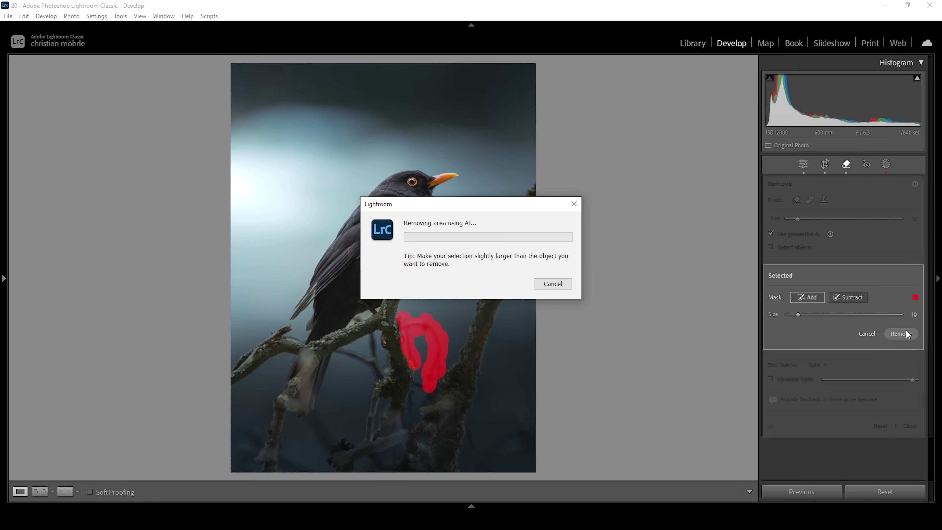
# Step: Remove the small forked twig beneath the bird's perch with generative AI at brush size 11 and compare the fill variations
pyautogui.scroll(1, 382, 427)
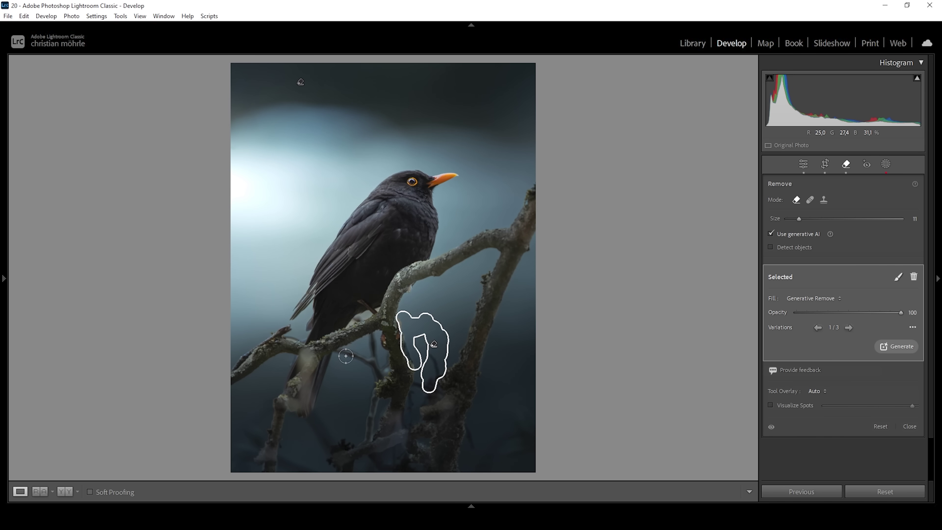
pyautogui.moveTo(336, 352)
pyautogui.mouseDown()
pyautogui.moveTo(368, 364)
pyautogui.moveTo(371, 332)
pyautogui.moveTo(380, 354)
pyautogui.moveTo(373, 372)
pyautogui.moveTo(387, 358)
pyautogui.moveTo(378, 371)
pyautogui.mouseUp()
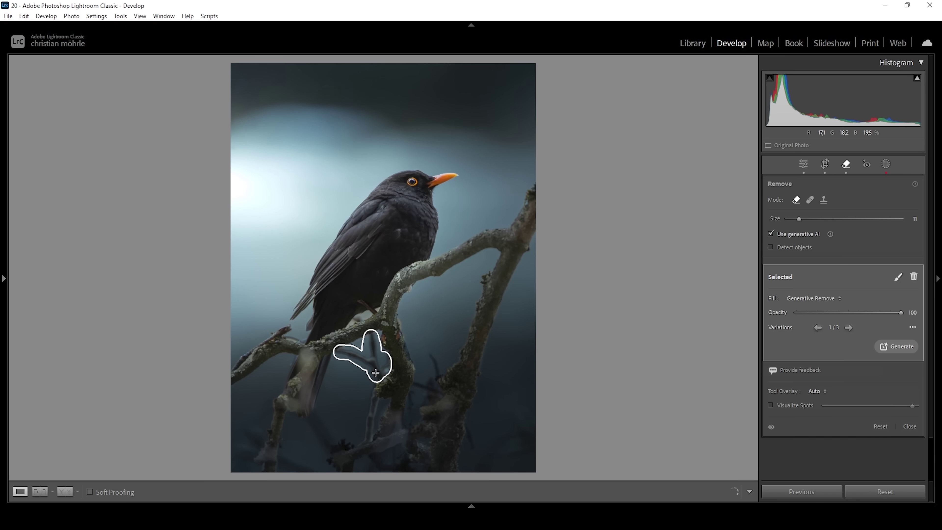
pyautogui.click(849, 328)
pyautogui.click(849, 328)
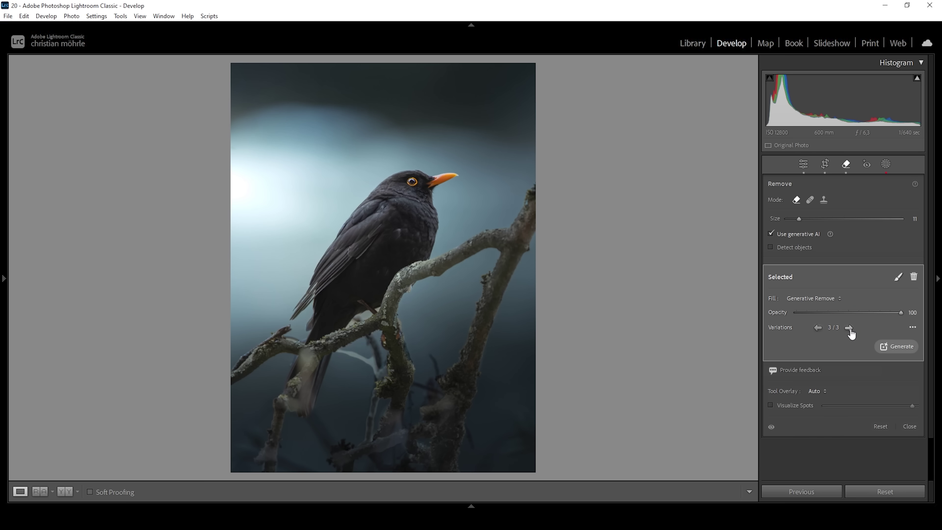
pyautogui.click(818, 327)
pyautogui.click(818, 328)
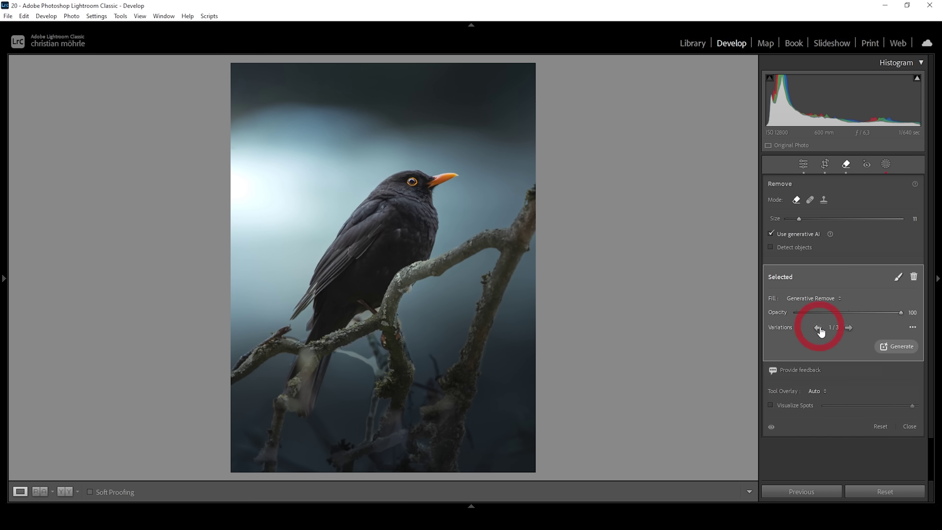
# Step: Close the Remove tool and open the edited blackbird photo as a smart object in Photoshop
pyautogui.press('q')
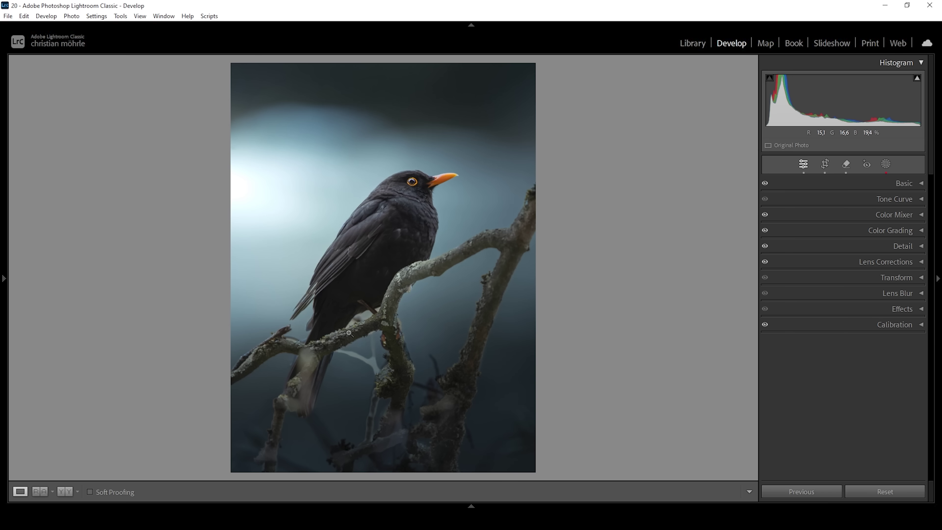
pyautogui.click(471, 506)
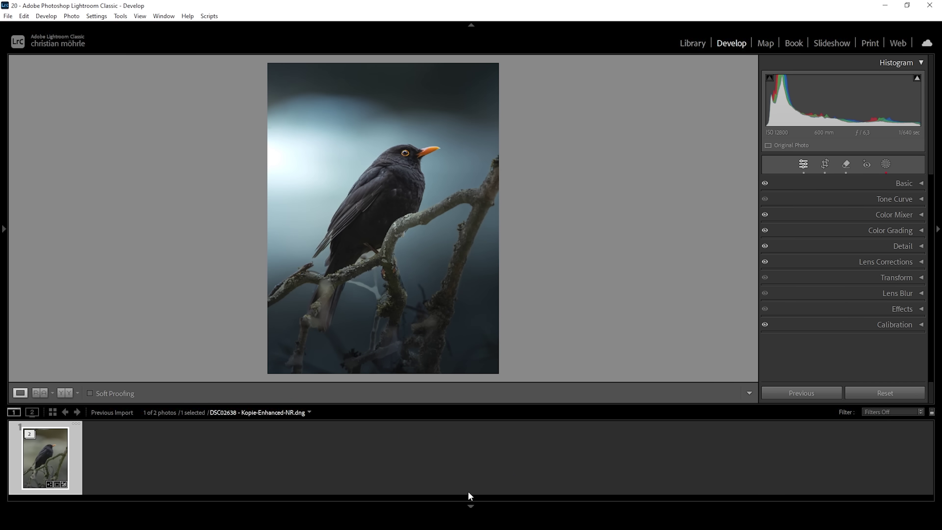
pyautogui.rightClick(72, 447)
pyautogui.moveTo(160, 201)
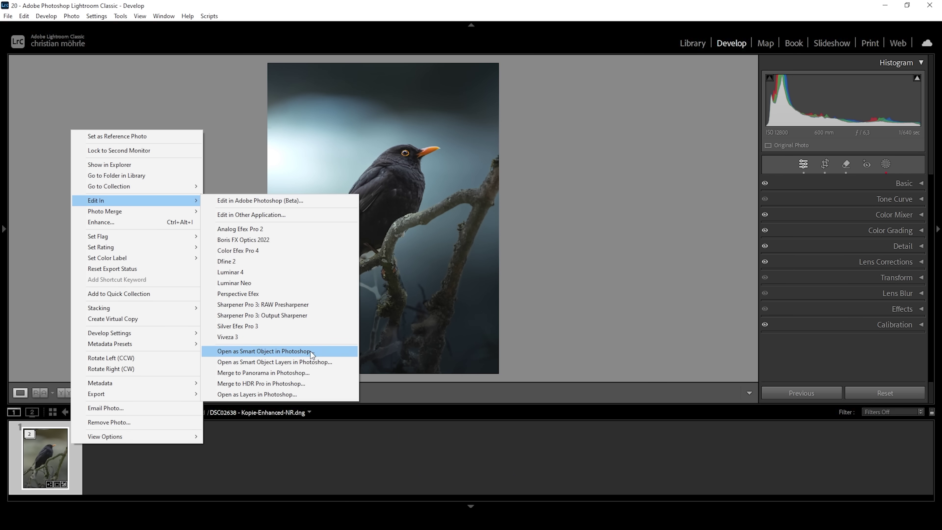
pyautogui.click(311, 351)
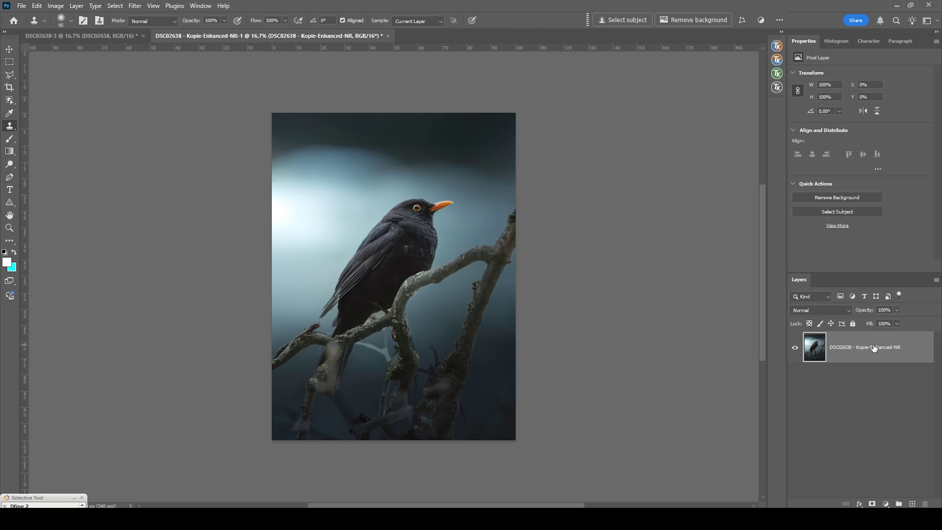
# Step: Duplicate the photo layer and retouch away the pale forked twig beneath the bird's perch on the copy with the Spot Healing Brush
pyautogui.hotkey('ctrl', 'j')
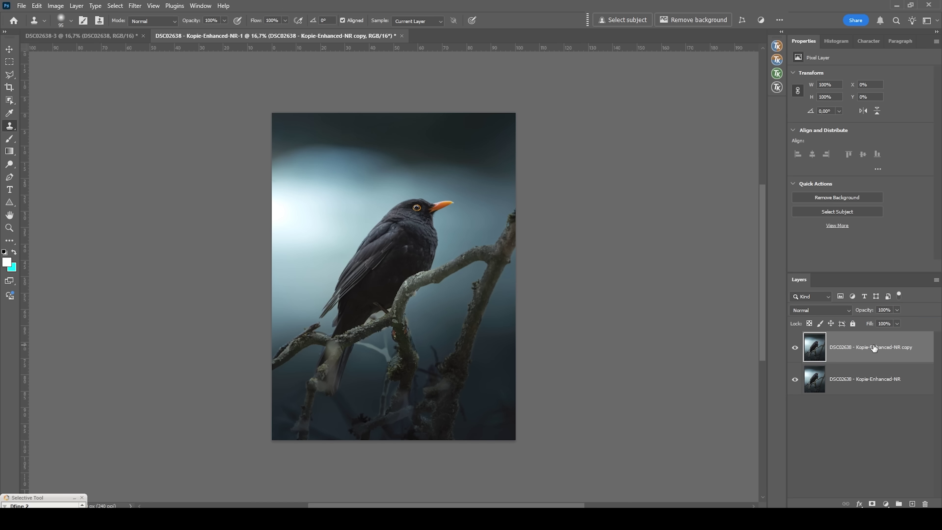
pyautogui.scroll(6, 448, 403)
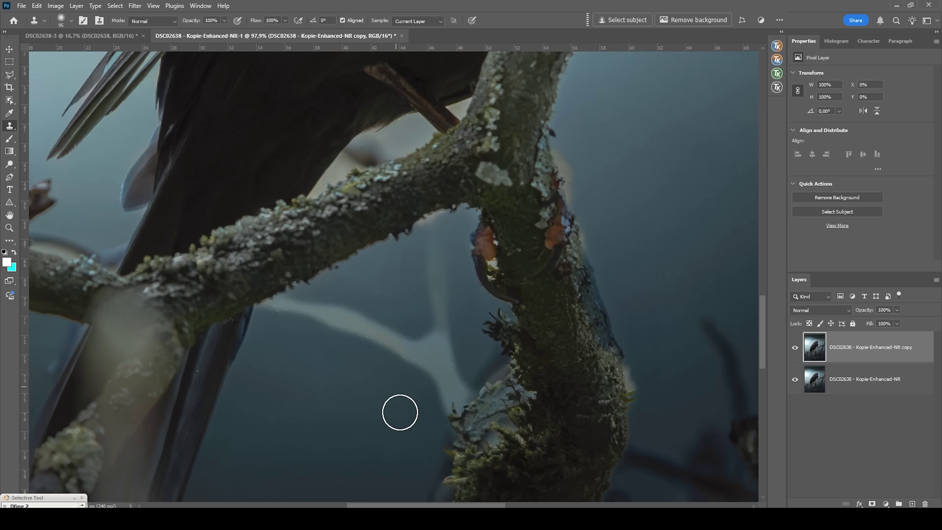
pyautogui.scroll(1, 379, 403)
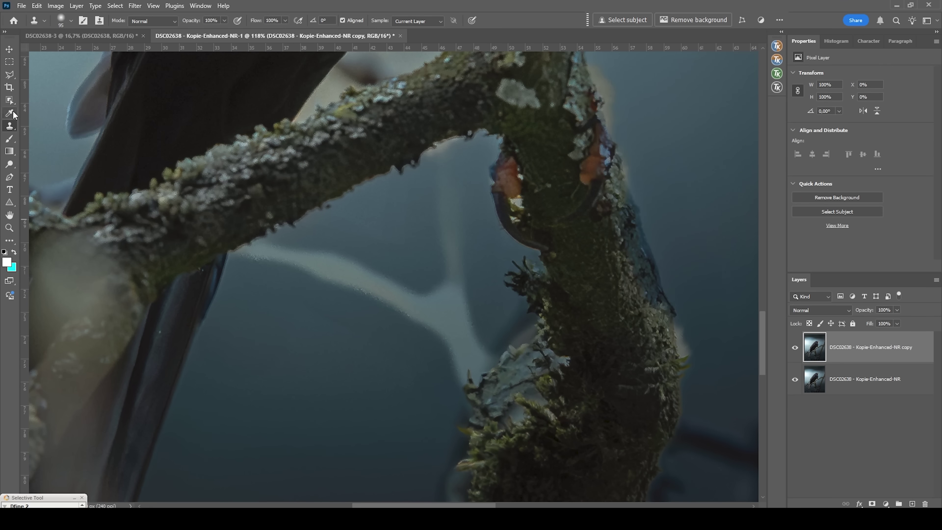
pyautogui.click(12, 129)
pyautogui.click(53, 123)
pyautogui.moveTo(294, 336)
pyautogui.mouseDown()
pyautogui.moveTo(241, 292)
pyautogui.moveTo(246, 261)
pyautogui.moveTo(263, 253)
pyautogui.moveTo(386, 297)
pyautogui.mouseUp()
pyautogui.keyDown('alt'); pyautogui.click(240, 291); pyautogui.keyUp('alt')
# Step: Clean up the thin vertical twig beside the lower mossy trunk on the layer copy with the Spot Healing Brush and Clone Stamp
pyautogui.scroll(-2, 473, 252)
pyautogui.press('2')
pyautogui.press('7')
pyautogui.scroll(-4, 480, 325)
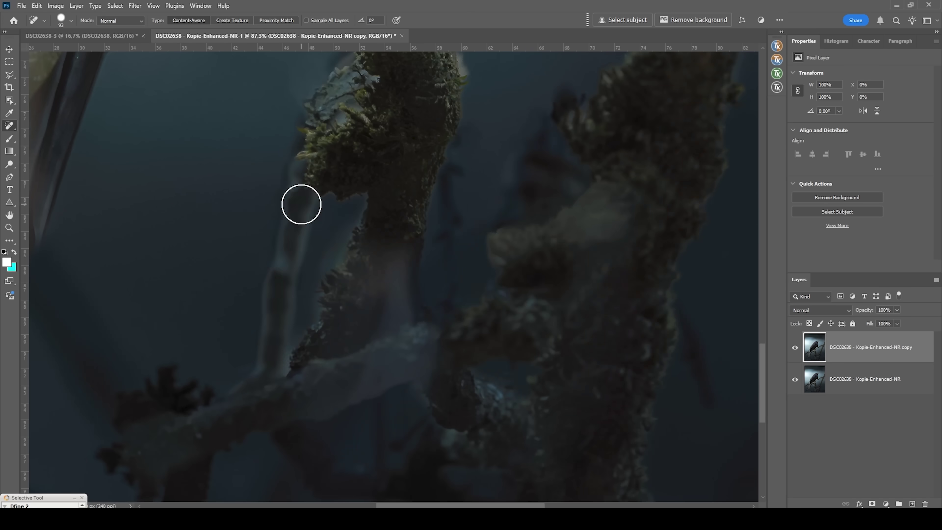
pyautogui.press('0')
pyautogui.scroll(-4, 436, 238)
pyautogui.scroll(1, 453, 298)
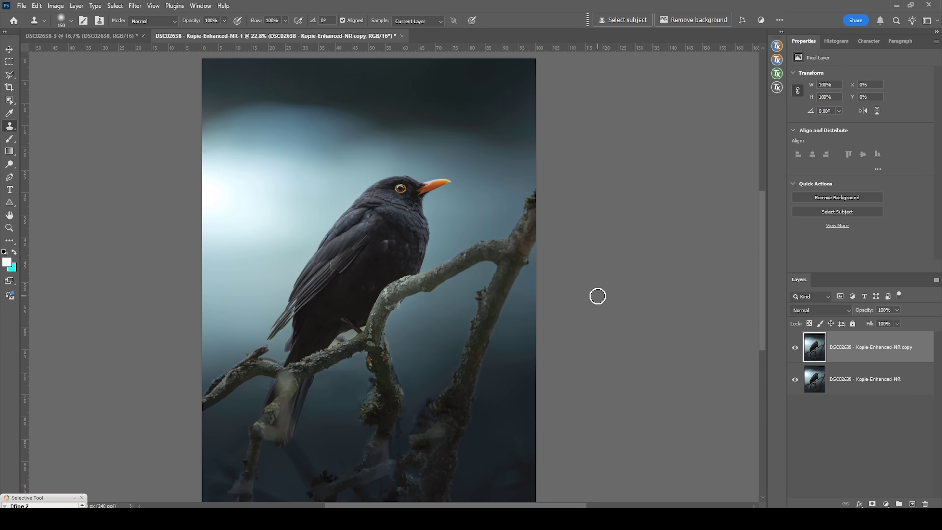